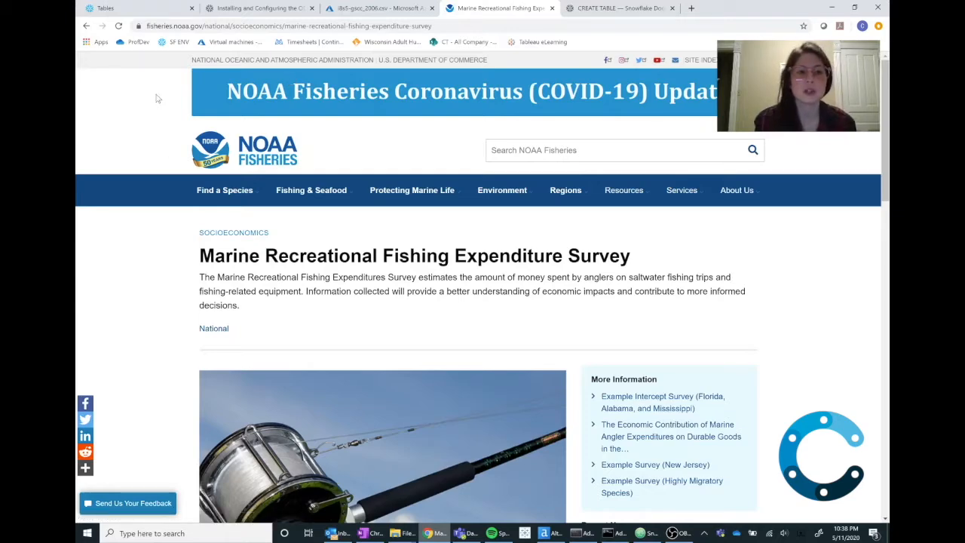
Look up the ODBC Driver download in the Snowflake console and view its Windows installation and configuration guide.
left_click(137, 6)
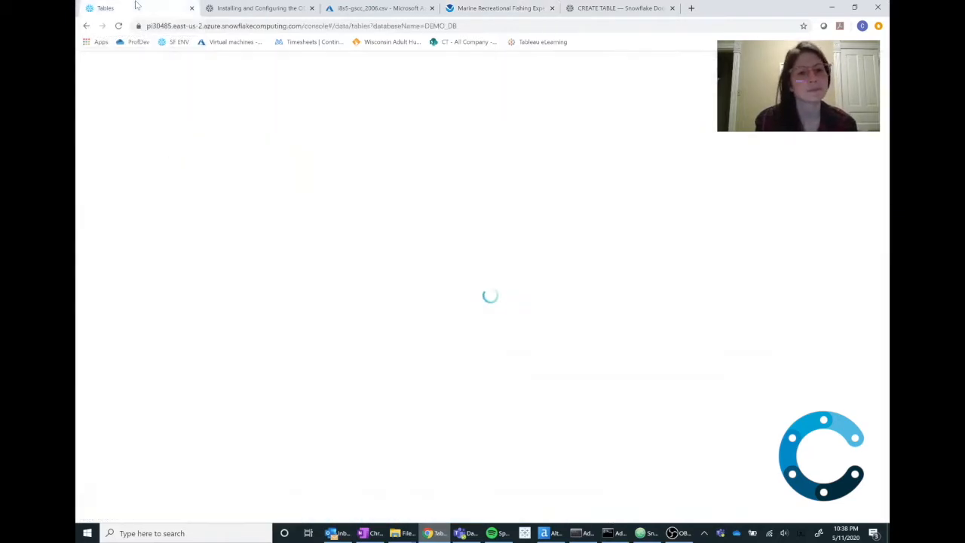
left_click(765, 67)
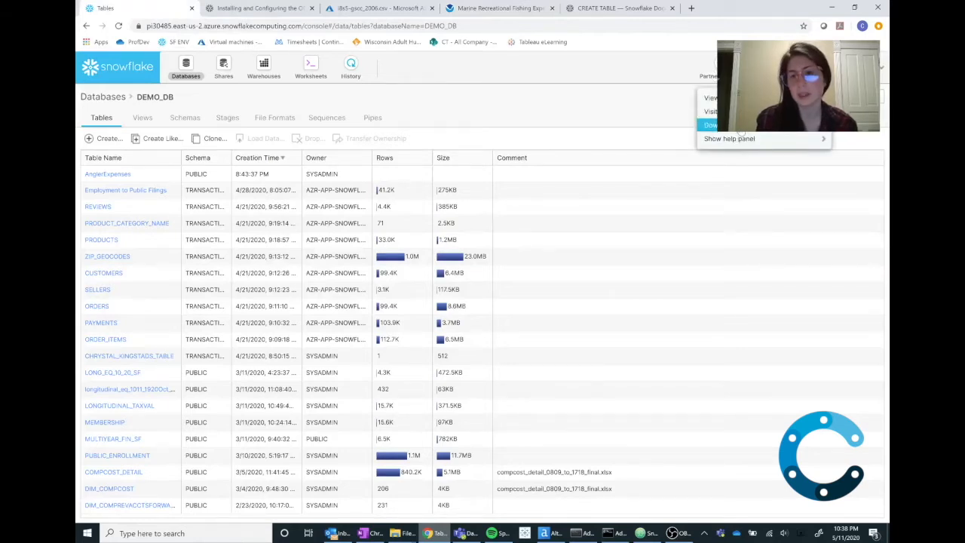
left_click(739, 125)
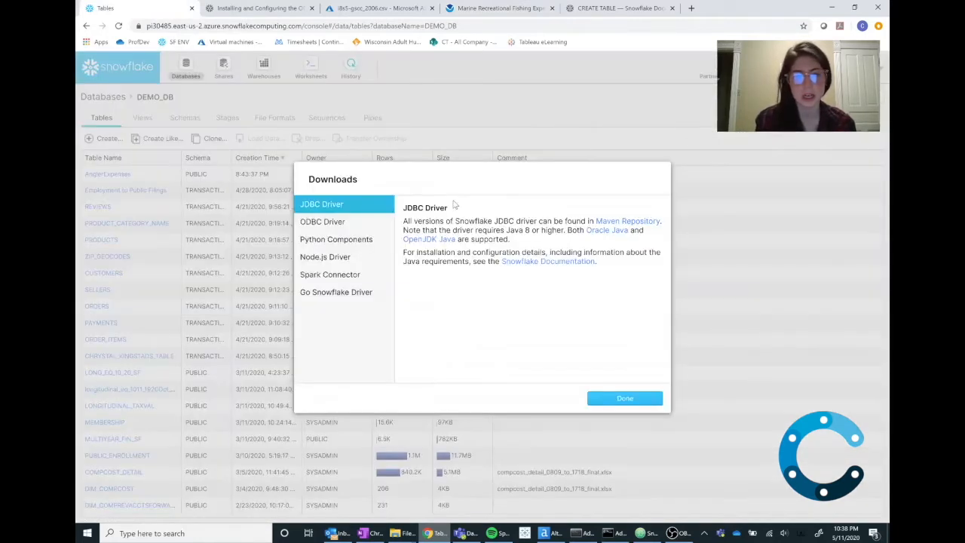
left_click(324, 226)
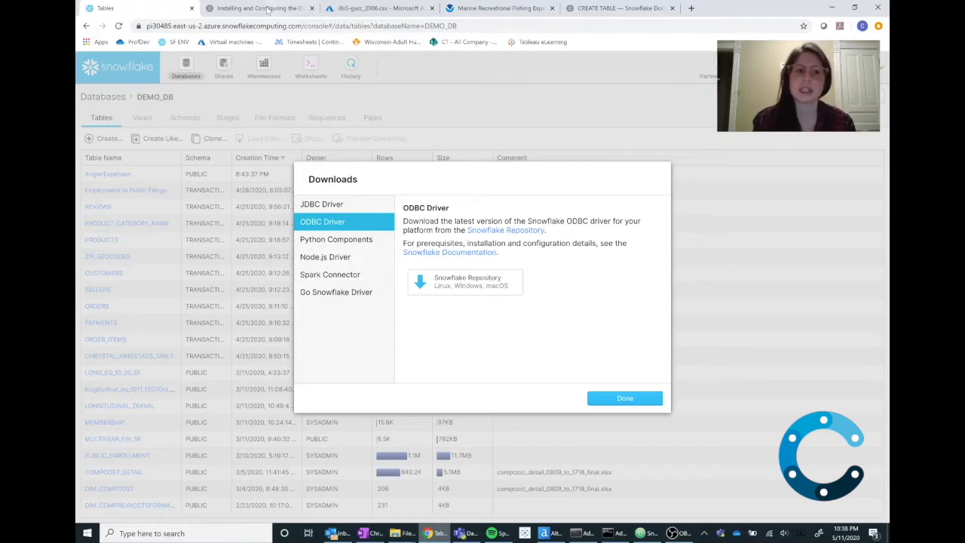
left_click(265, 9)
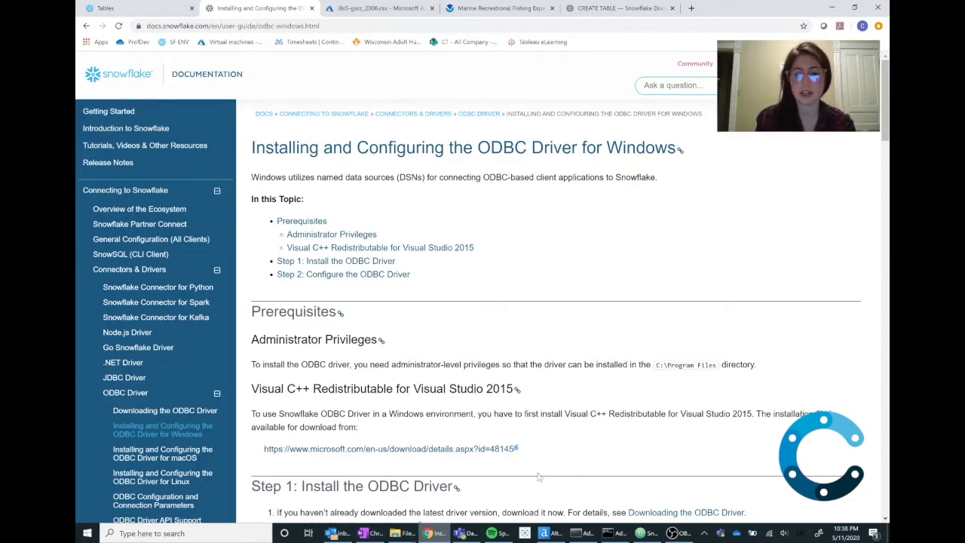
Switch to Alteryx Designer and choose Snowflake ODBC as the data source for the Output Data tool.
left_click(555, 533)
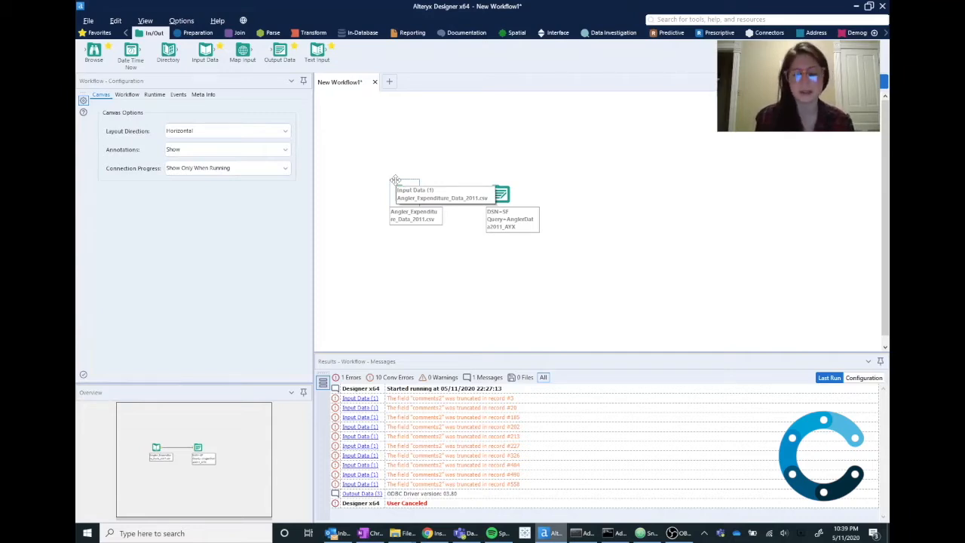
left_click(501, 193)
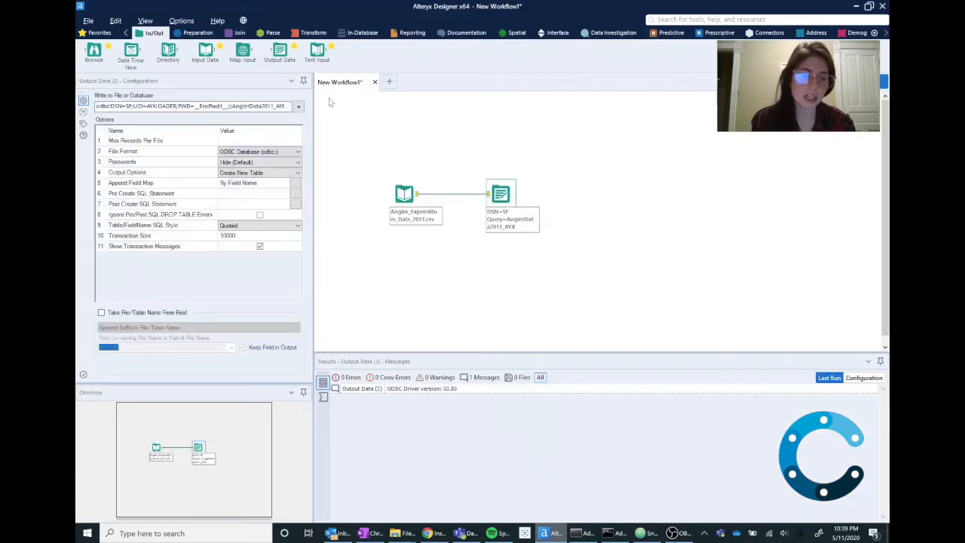
left_click(298, 106)
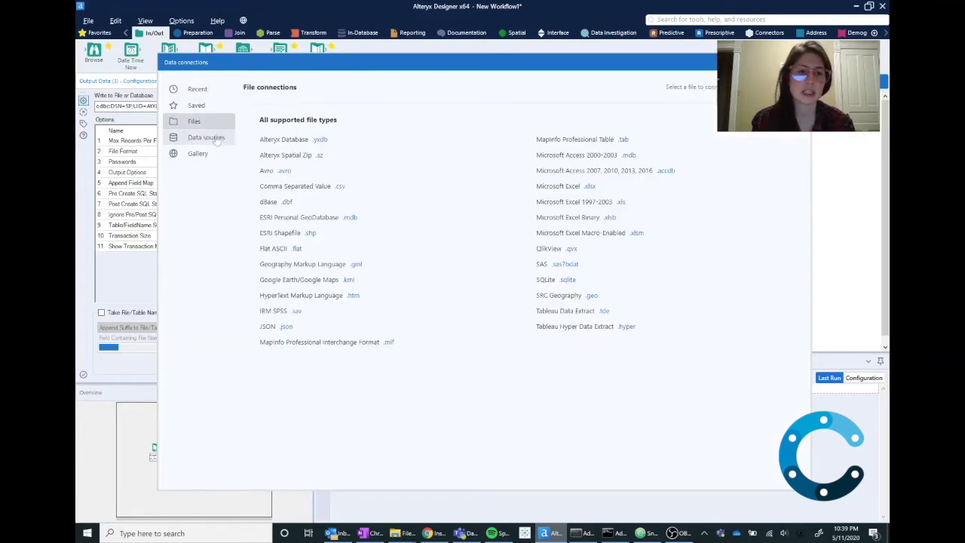
left_click(214, 142)
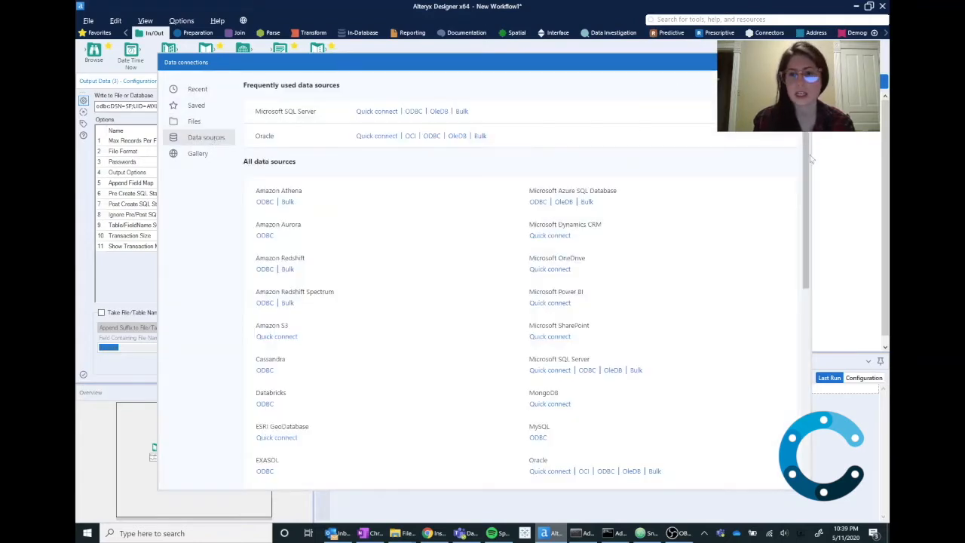
scroll(812, 261, "down", 3)
scroll(813, 262, "down", 5)
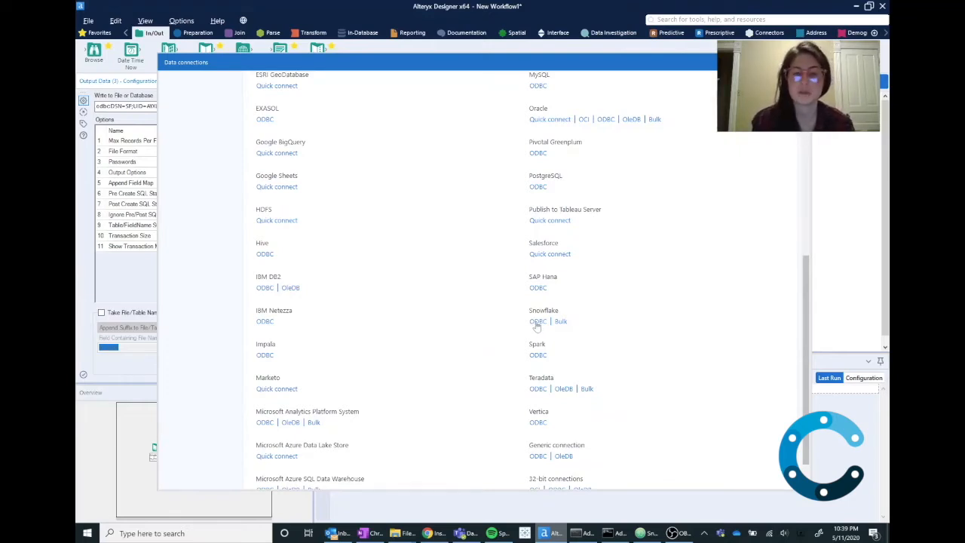
left_click(537, 321)
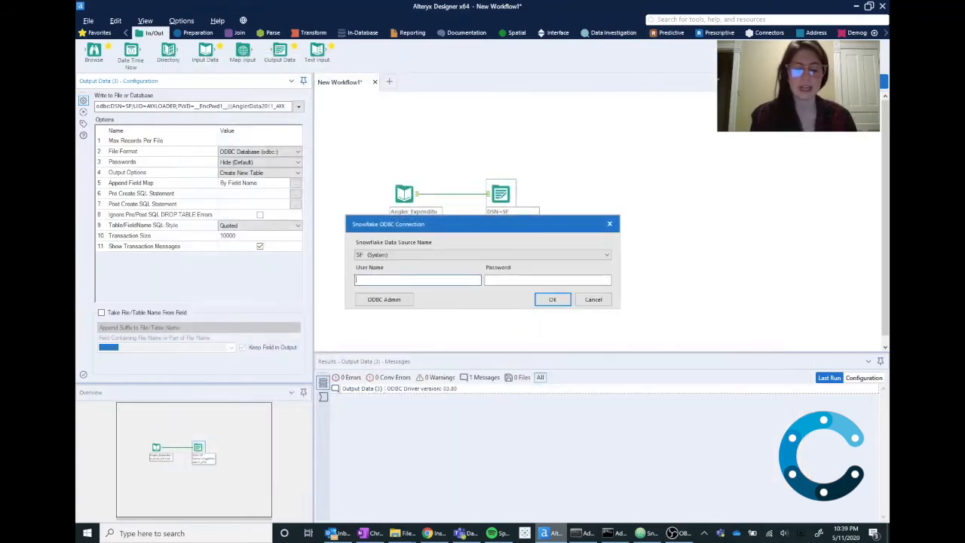
Connect to the SF data source by entering the loader account's user name and password.
type("AYX")
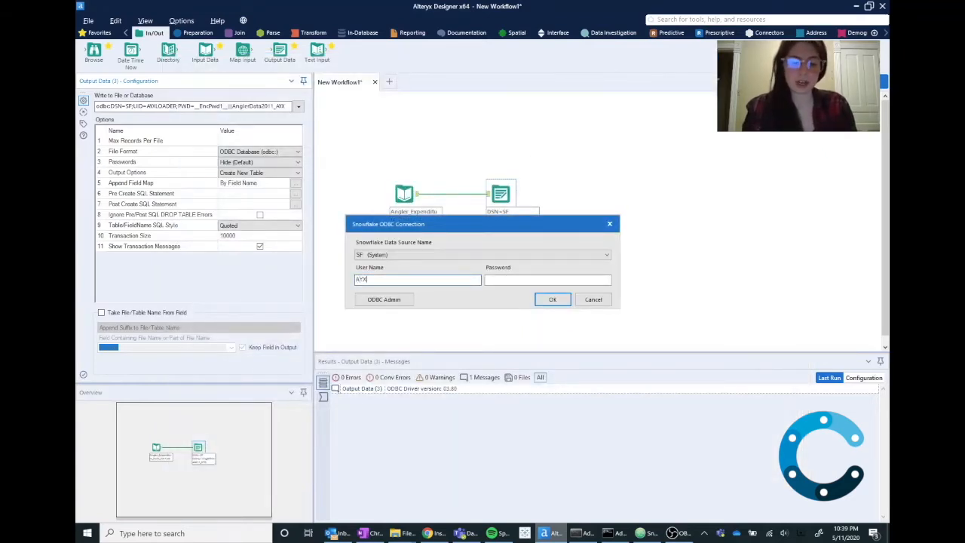
type("LOADER")
left_click(532, 279)
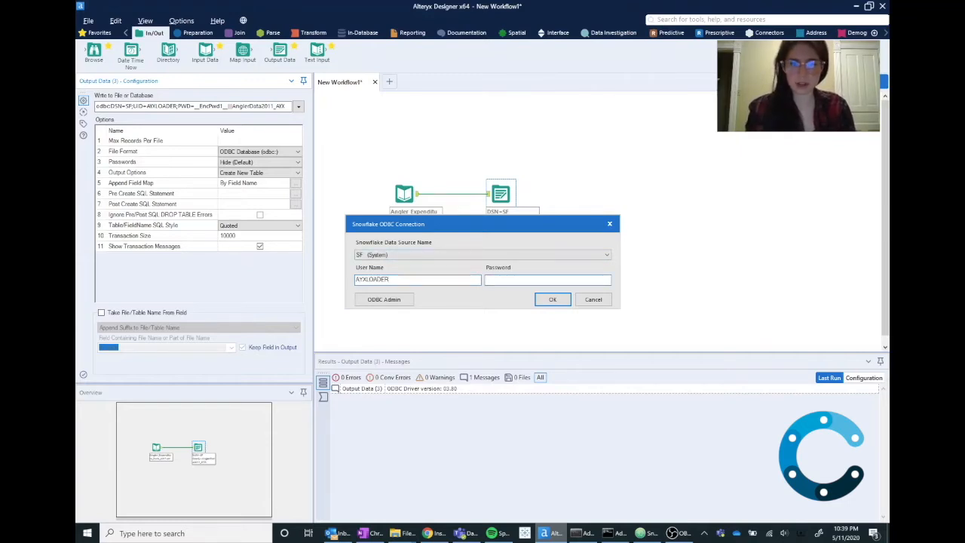
type("*")
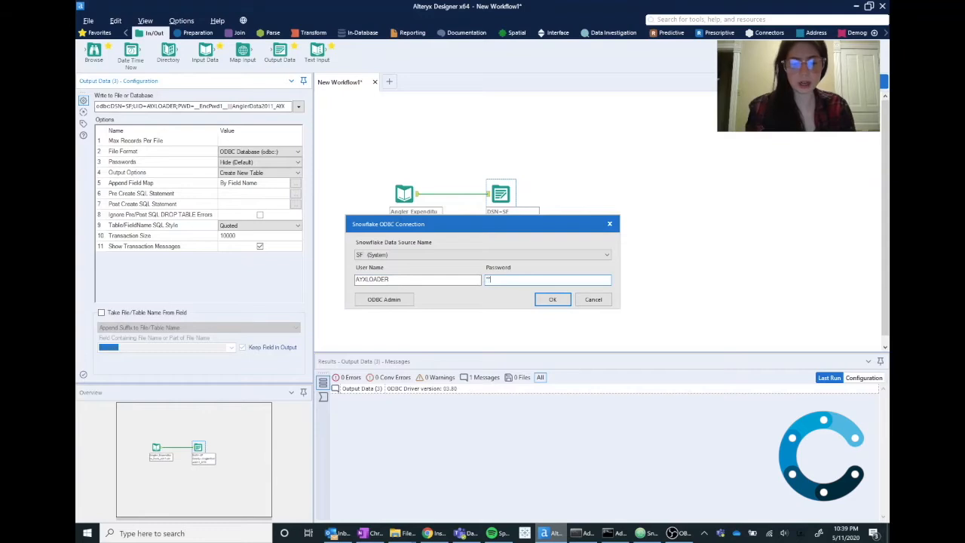
type("****")
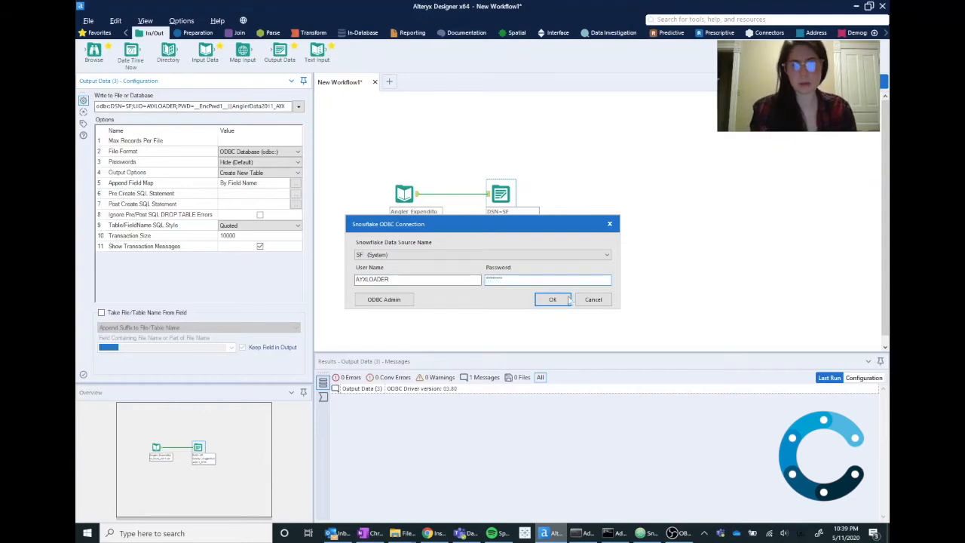
left_click(564, 303)
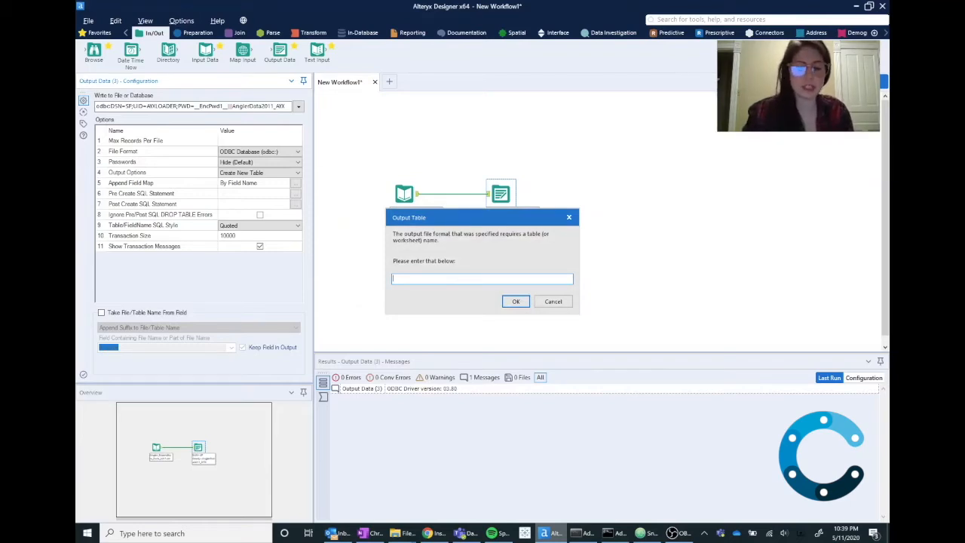
Name the output table AnglerData2011_AYX.
type("Angler")
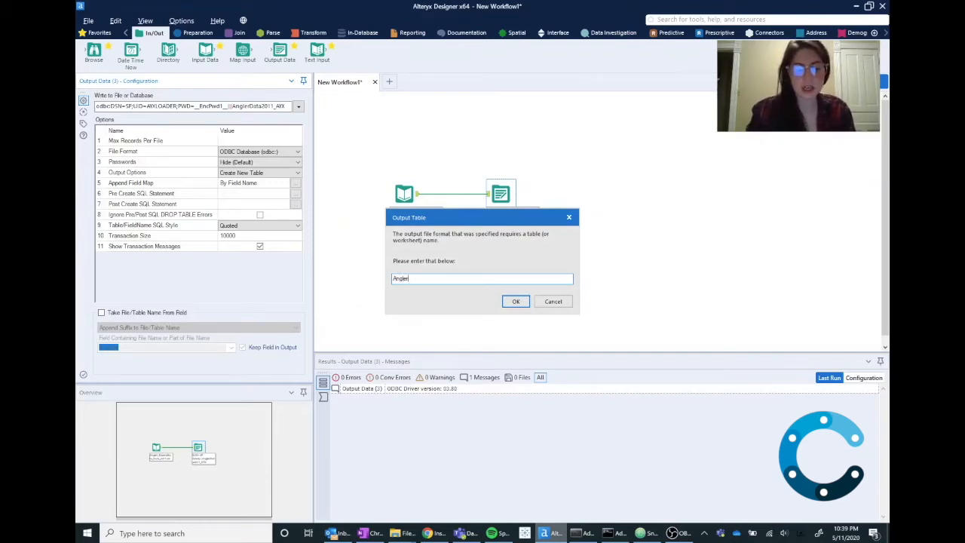
type("Data_2011")
key("BackSpace")
key("BackSpace")
key("BackSpace")
key("BackSpace")
type("2011_AYX")
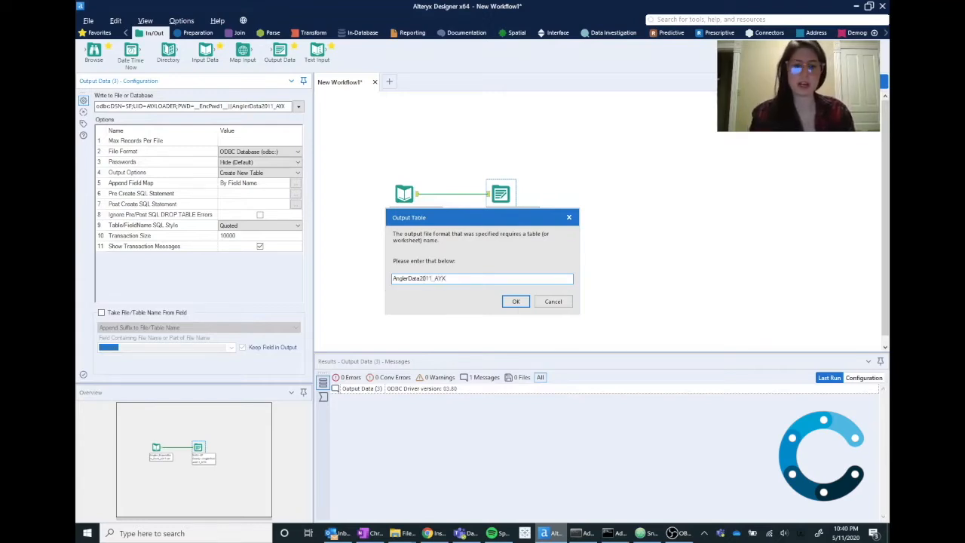
left_click(517, 302)
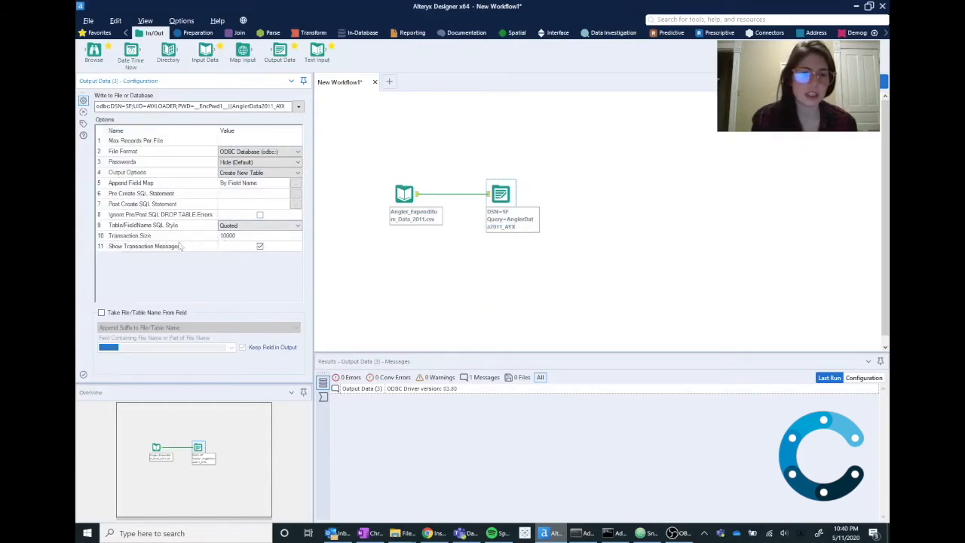
Review the available Output Options, keep Create New Table, and run the workflow.
left_click(260, 247)
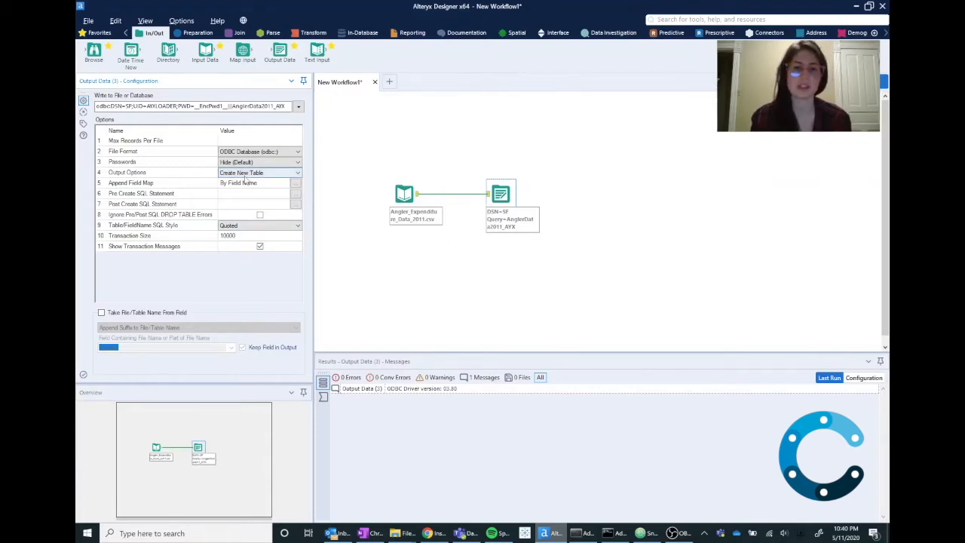
left_click(296, 174)
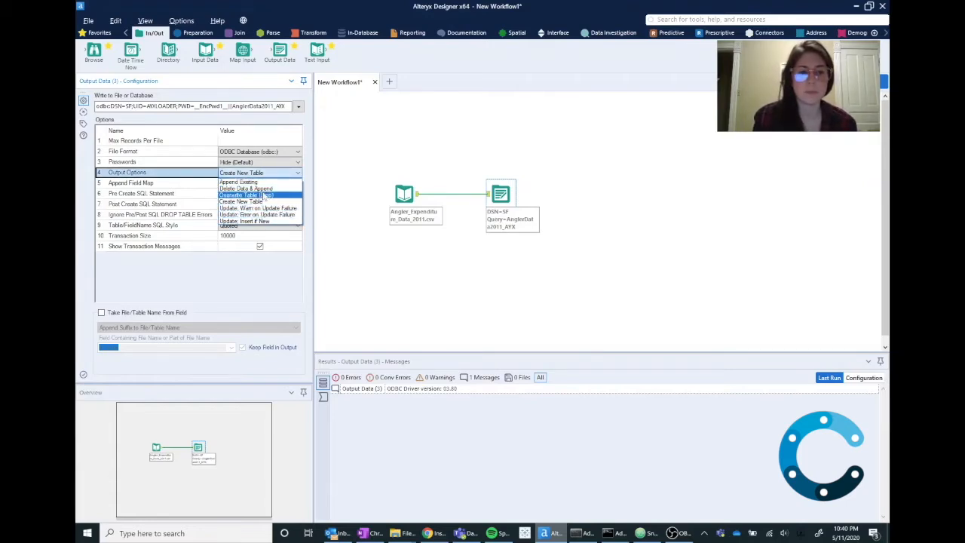
left_click(526, 255)
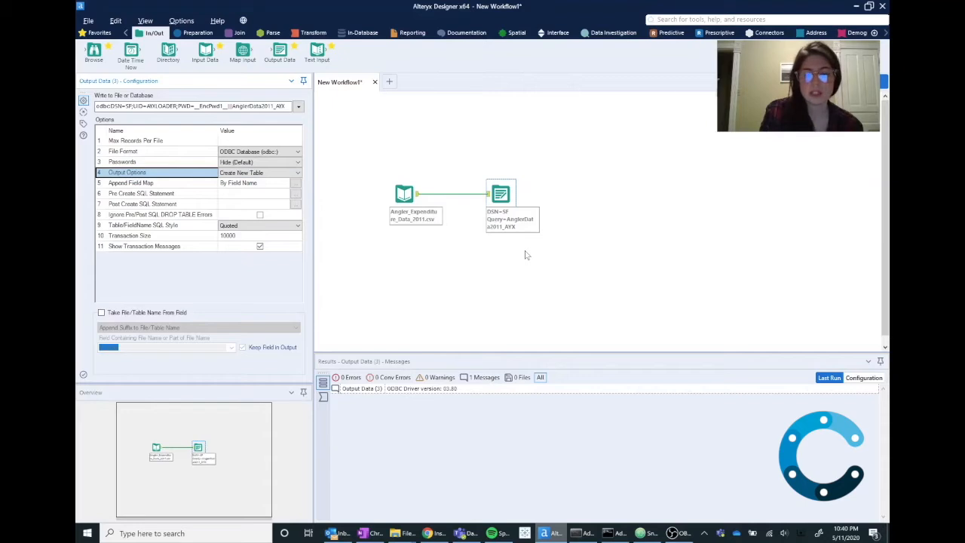
key("ctrl+r")
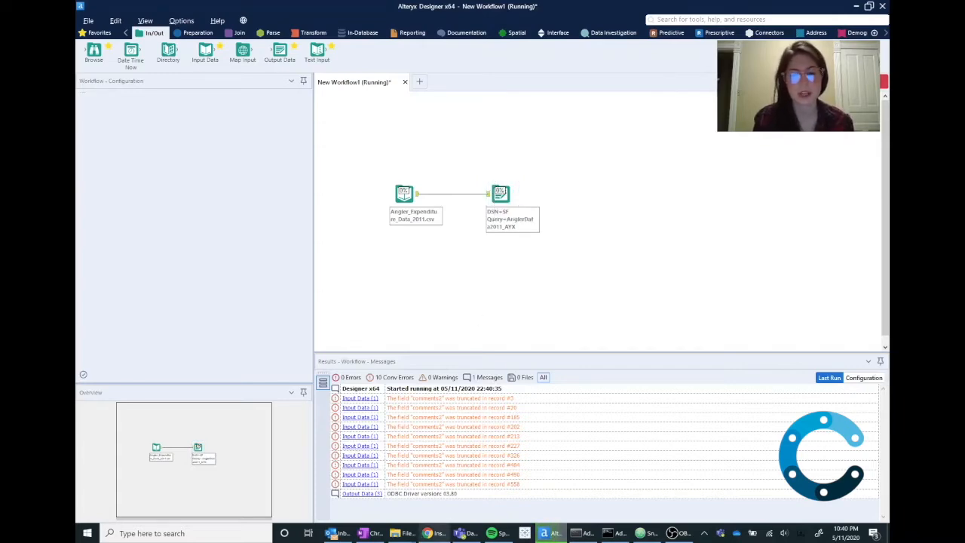
Switch to the Snowflake console in the browser and start a new table in DEMO_DB, keeping the PUBLIC schema.
left_click(439, 530)
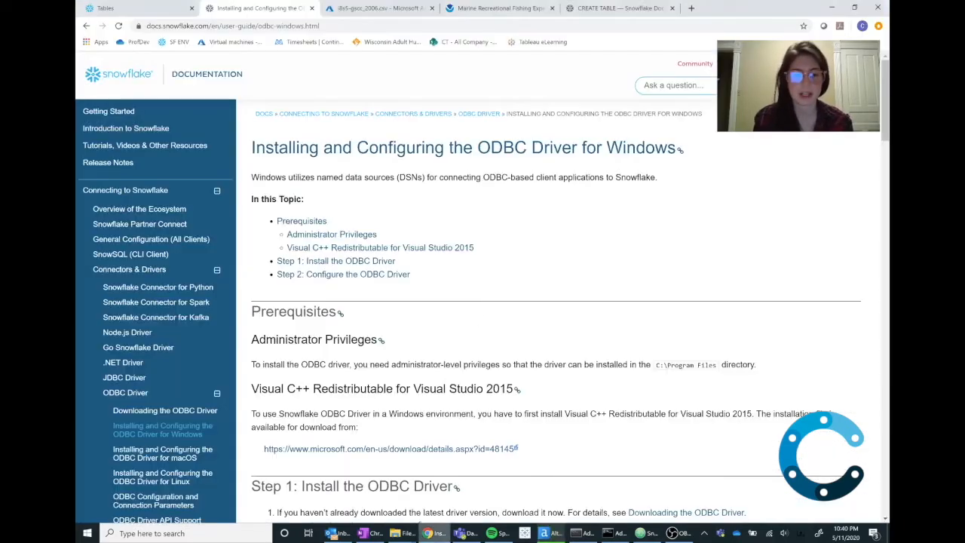
left_click(136, 11)
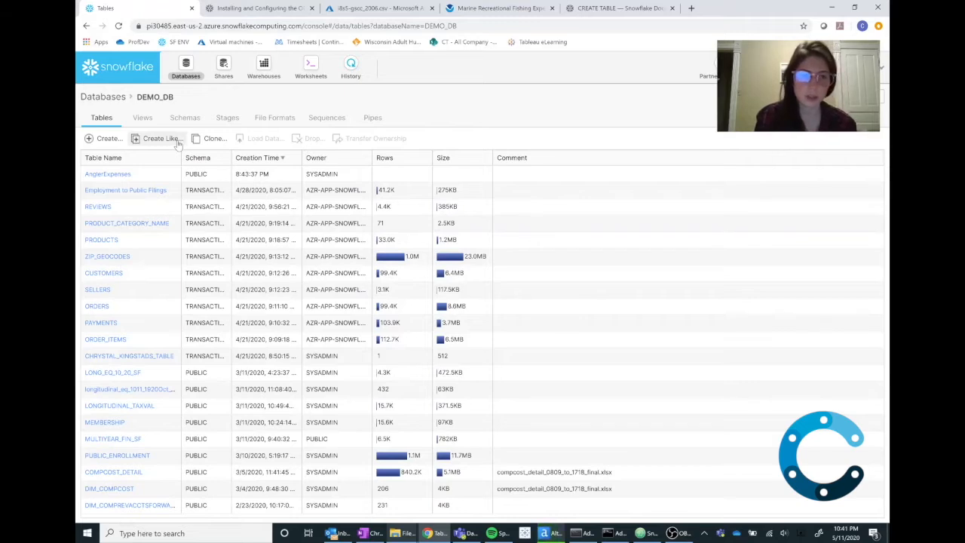
left_click(113, 143)
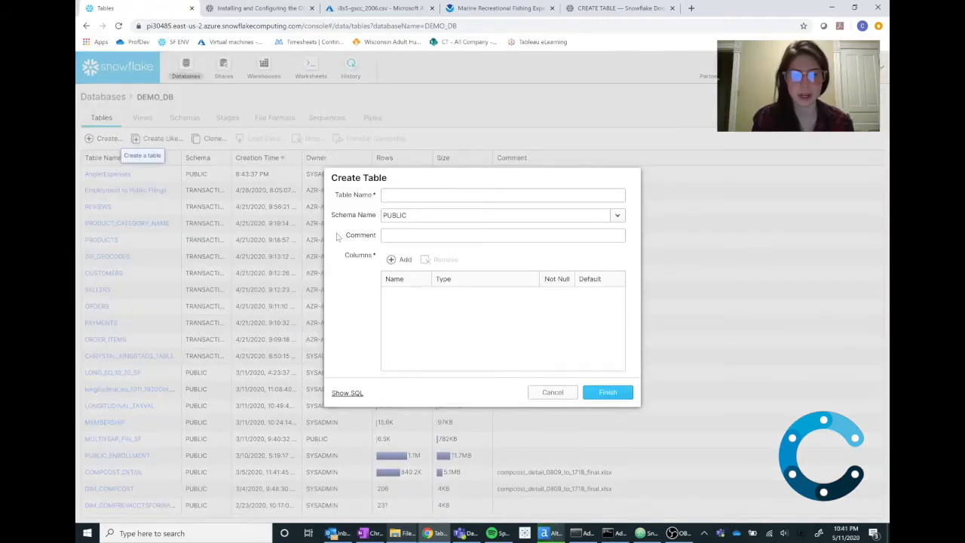
left_click(387, 198)
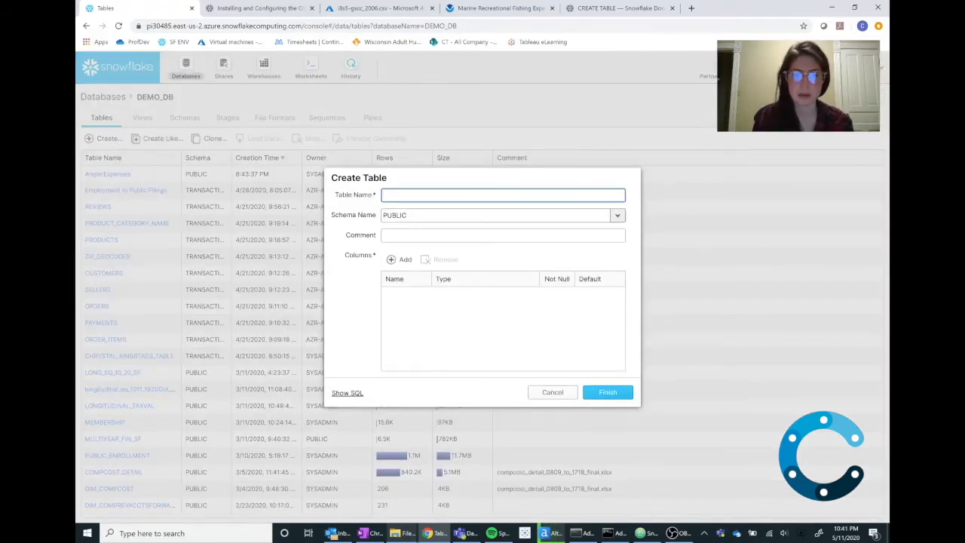
left_click(617, 216)
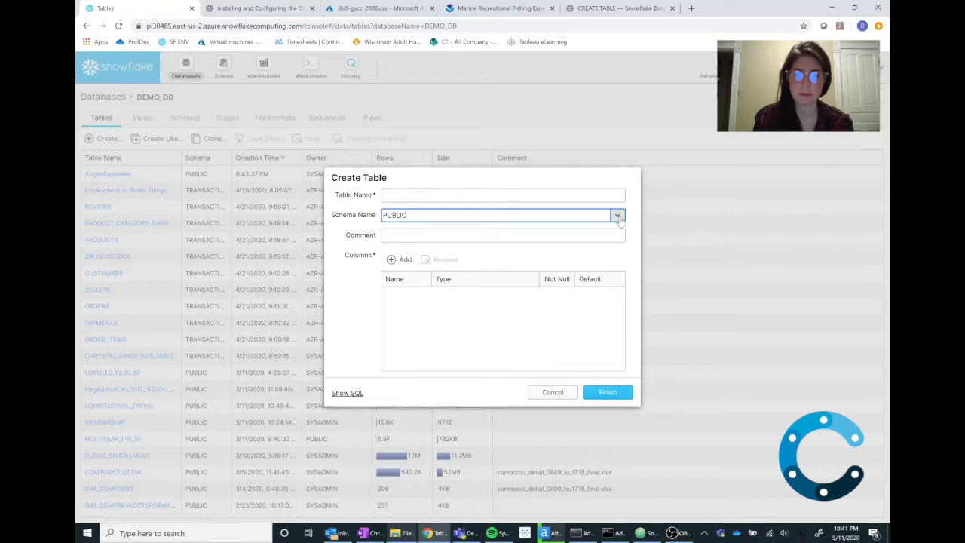
left_click(618, 216)
left_click(618, 216)
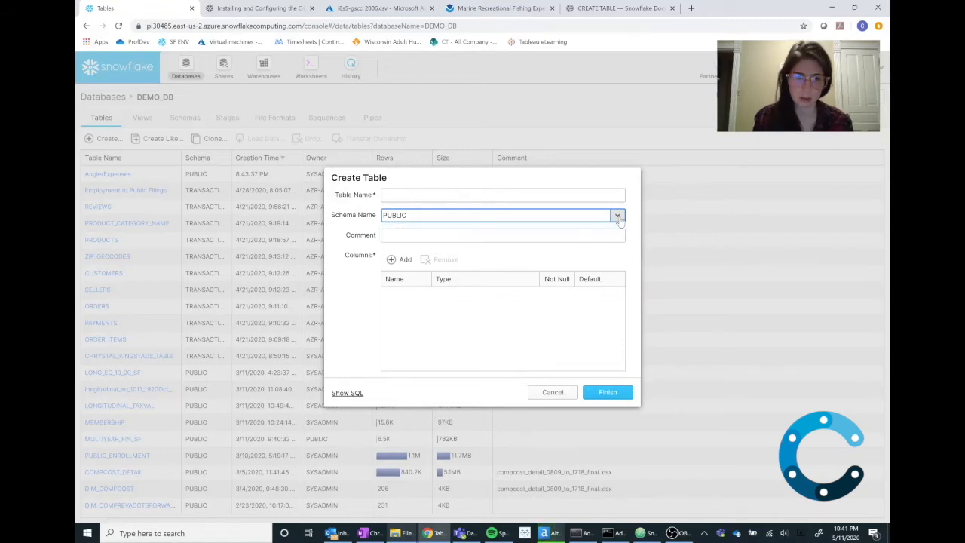
Add a column named EquipCost to the new table.
left_click(397, 260)
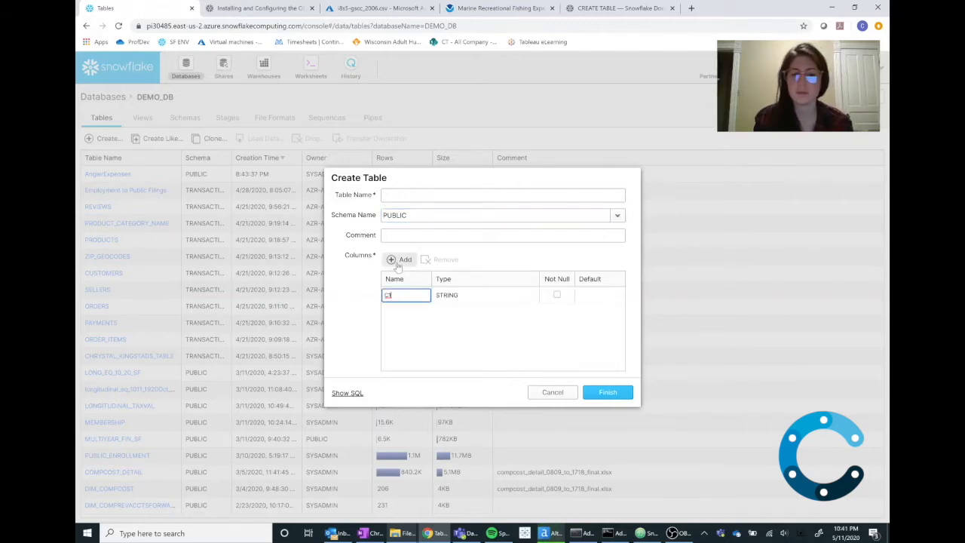
key("BackSpace")
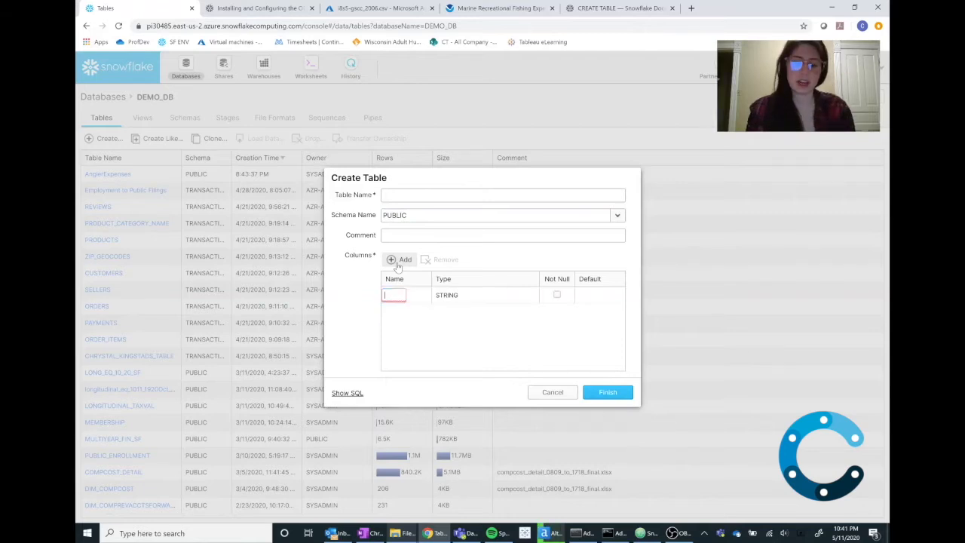
type("YEa")
key("BackSpace")
key("BackSpace")
type("ear")
key("BackSpace")
key("BackSpace")
key("BackSpace")
key("BackSpace")
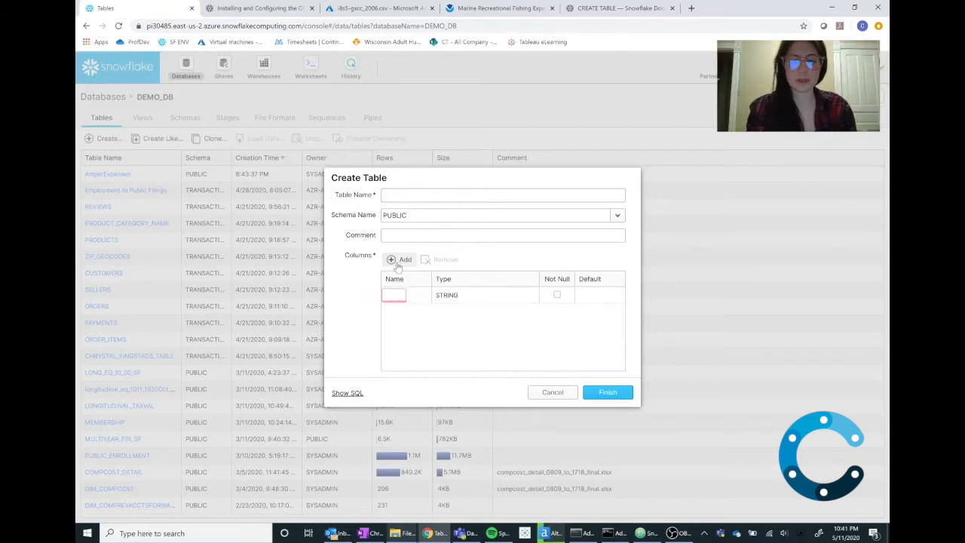
type("EquipCost")
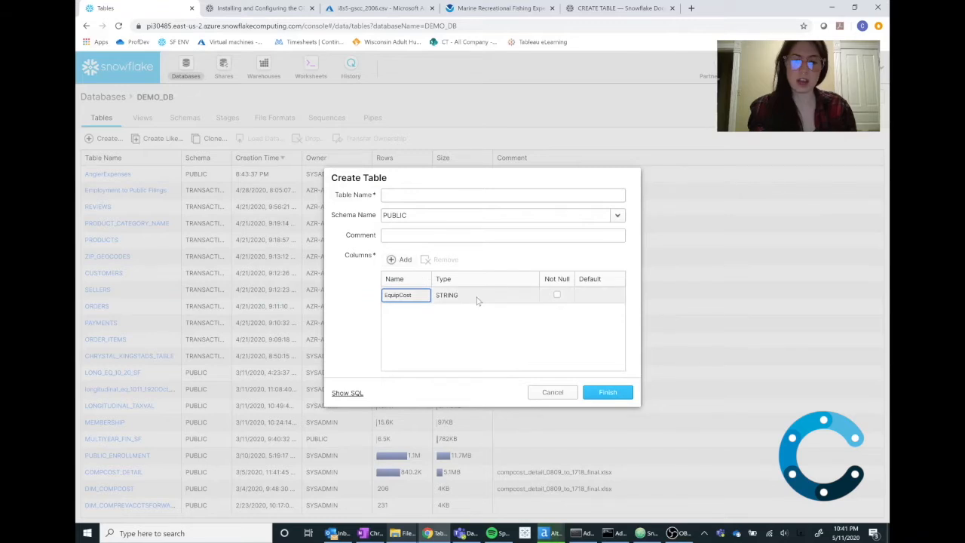
Define the EquipCost column as type DOUBLE, Not Null, with a default value of 3.
left_click(532, 301)
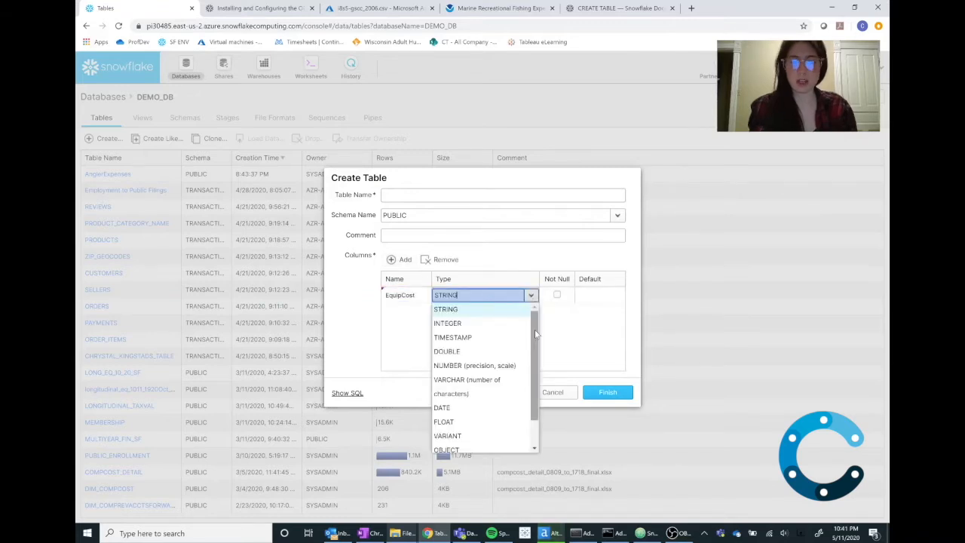
left_click_drag(535, 334, 536, 363)
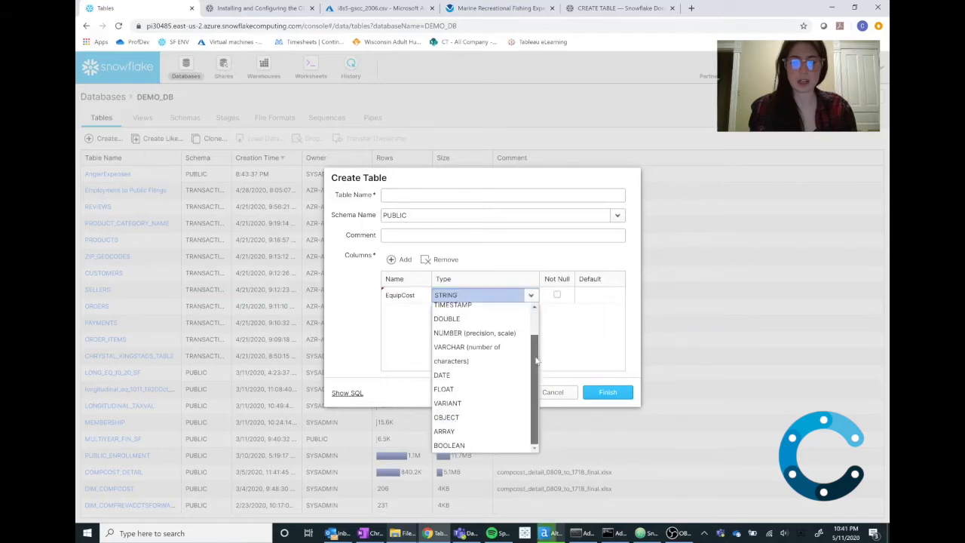
left_click(447, 318)
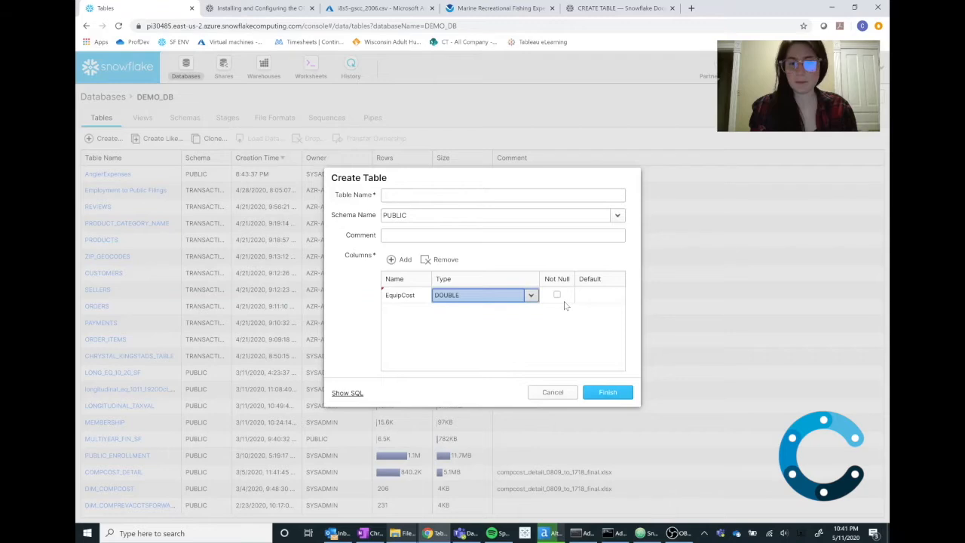
left_click(557, 295)
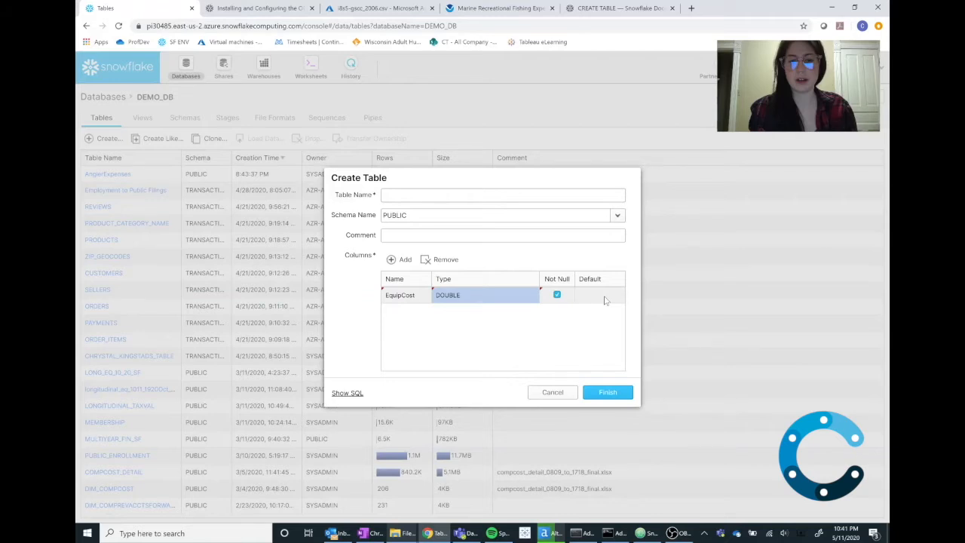
left_click(604, 294)
type("3")
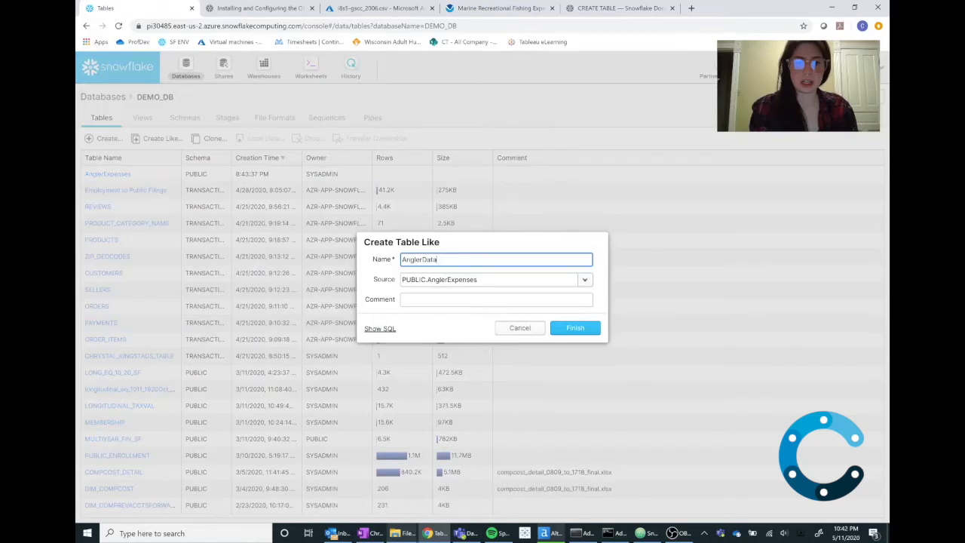
Create a table named AnglerData_GUI modelled on PUBLIC.AnglerExpenses, leaving the comment empty.
type("_GUI")
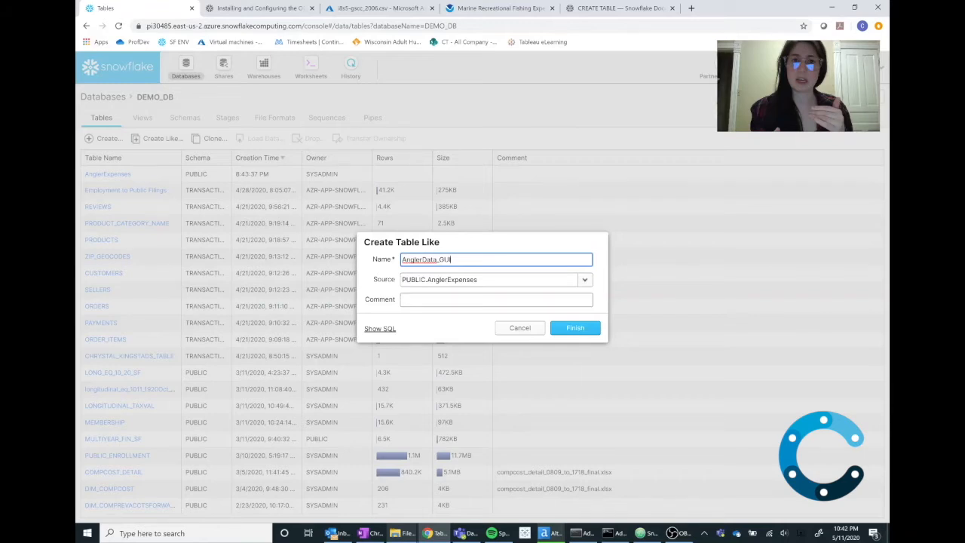
left_click(572, 336)
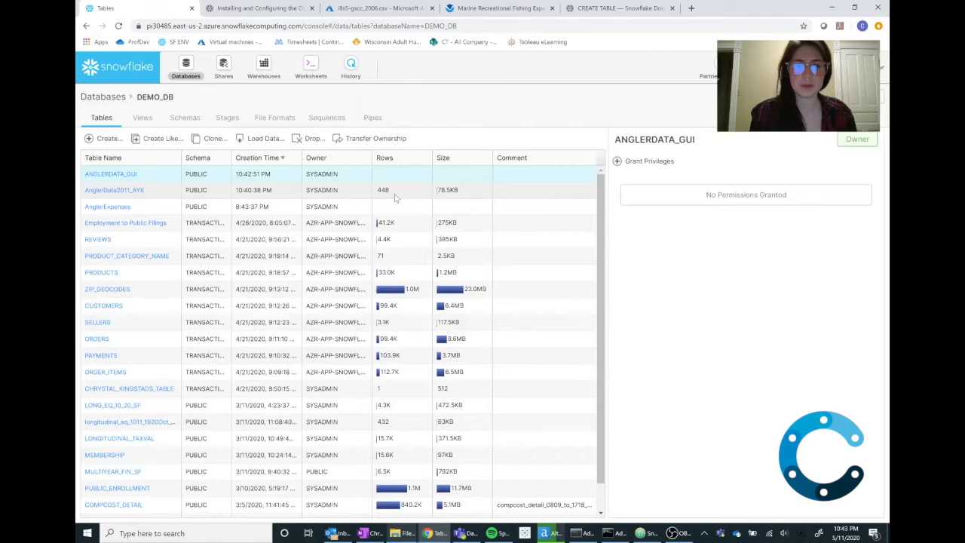
Set up a load of the local file Angler_Expenditure_Data_2011.csv into ANGLERDATA_GUI with warehouse BIDS_WH and file format CSVCOMMON.
left_click(176, 174)
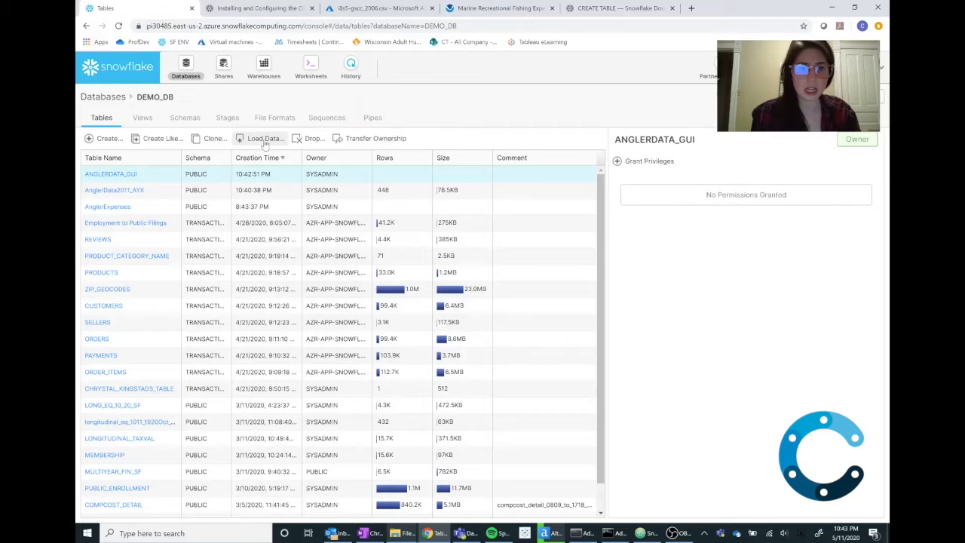
left_click(264, 140)
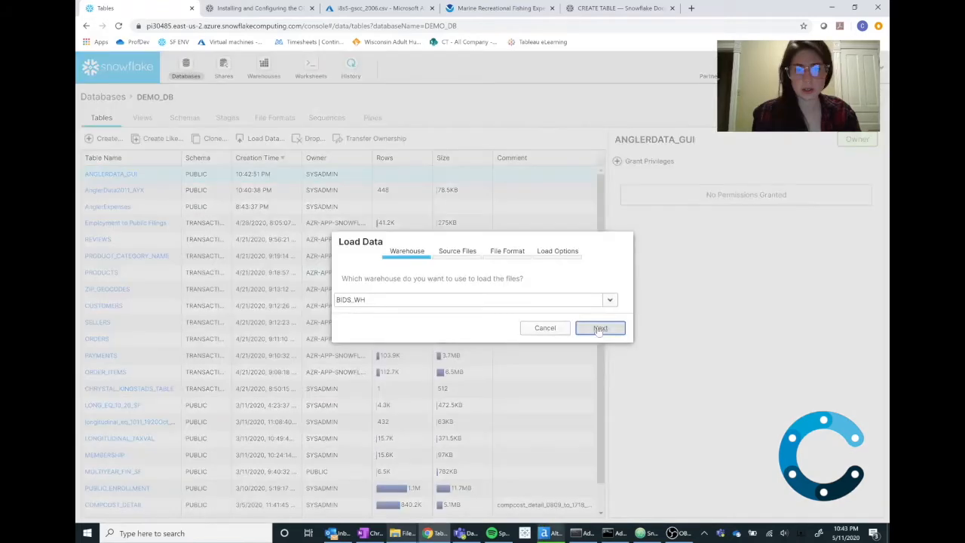
left_click(600, 329)
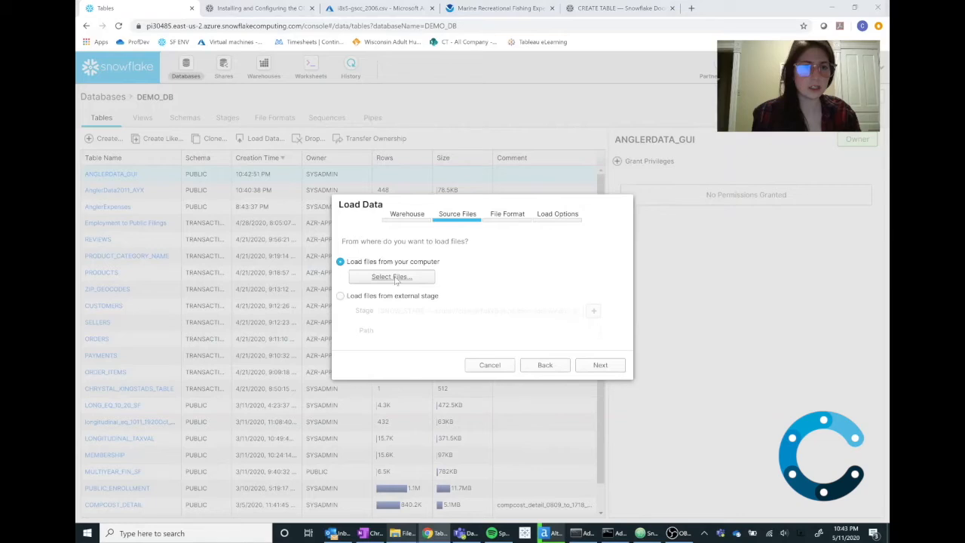
left_click(392, 277)
left_click(309, 210)
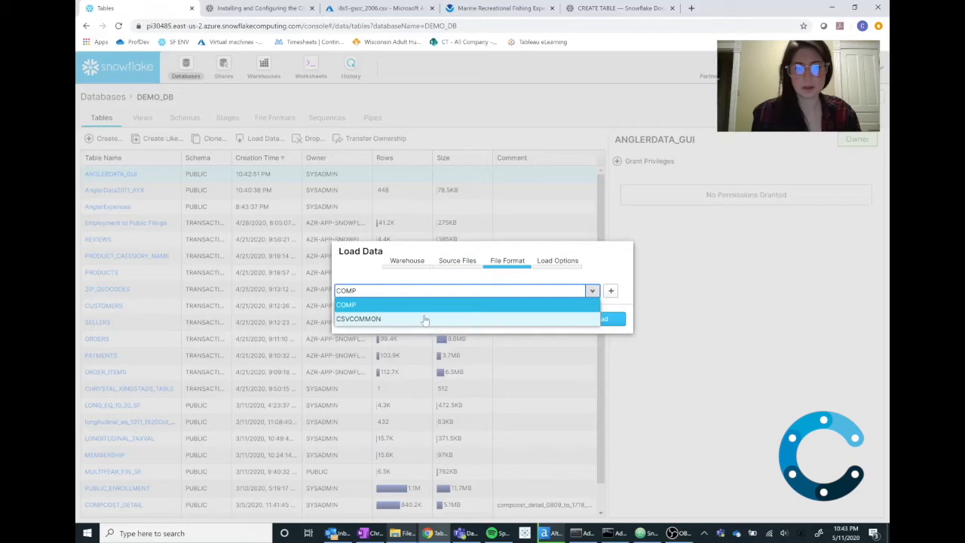
left_click(424, 319)
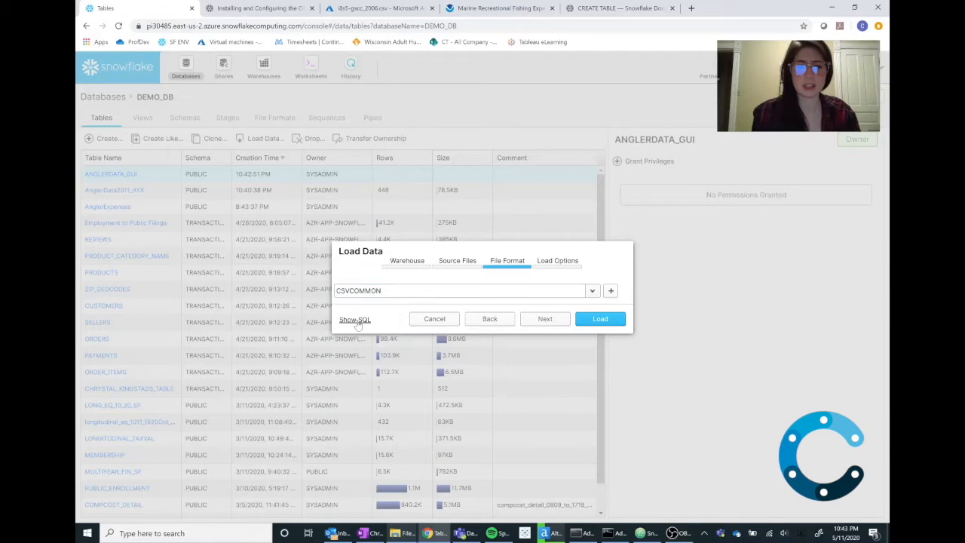
Review the SQL behind the load and try to load the file into ANGLERDATA_GUI.
left_click(355, 319)
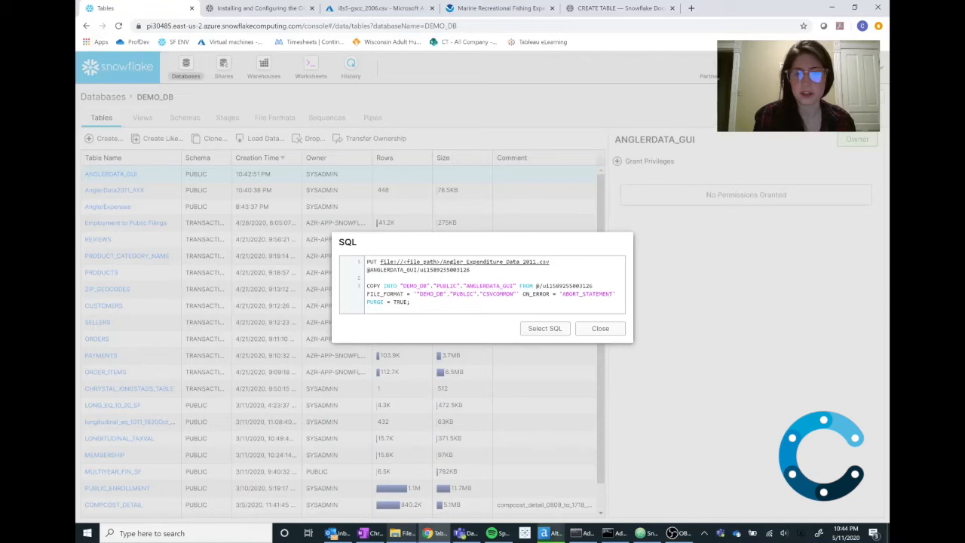
left_click(599, 328)
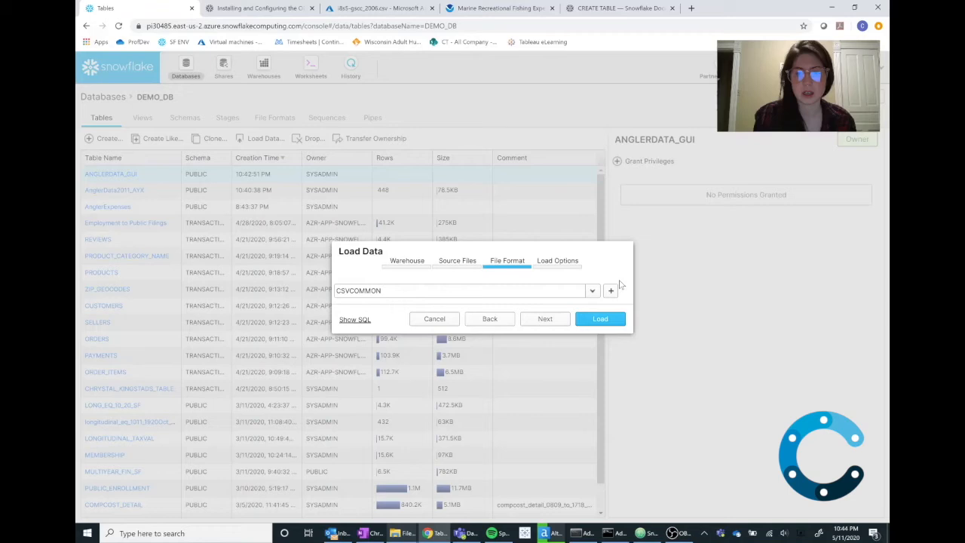
left_click(600, 318)
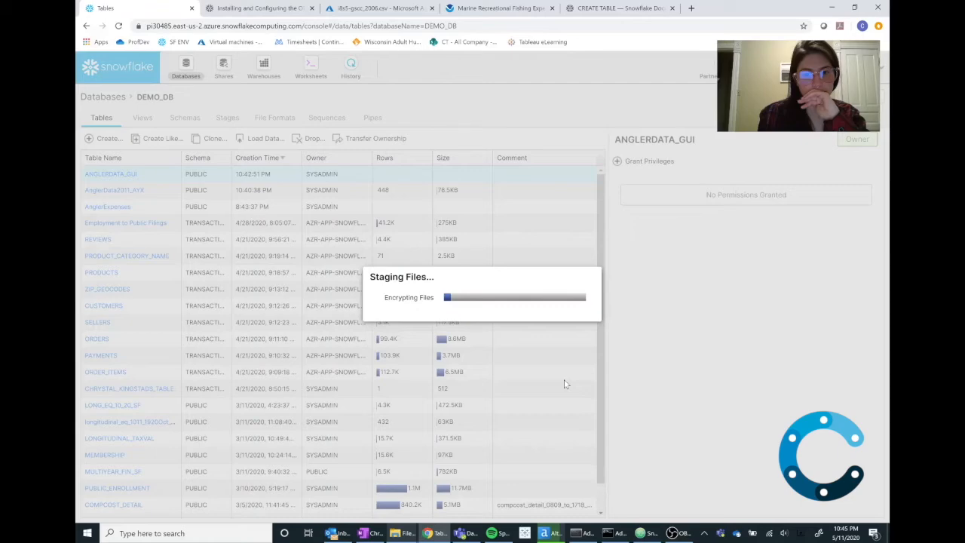
left_click(673, 533)
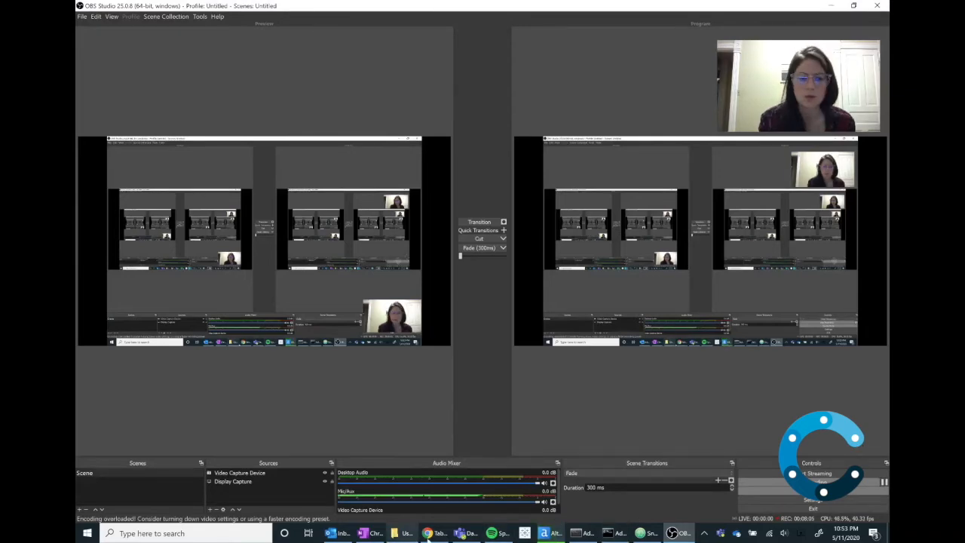
left_click(427, 533)
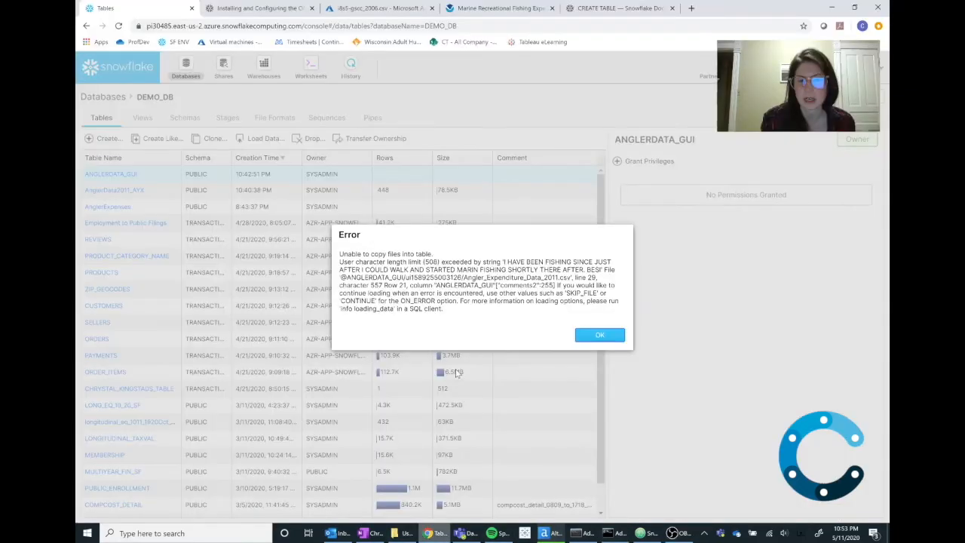
left_click(592, 338)
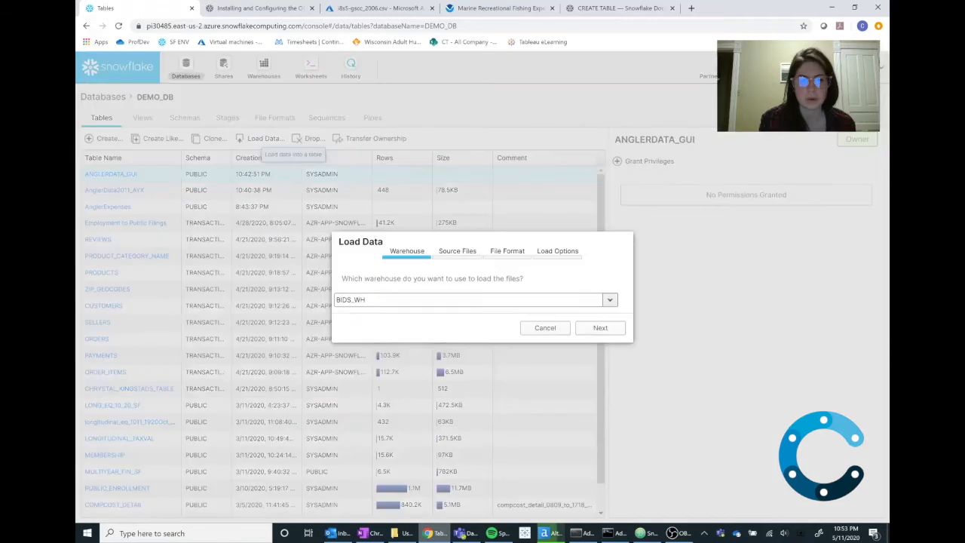
Set up the load again with warehouse BIDS_WH, local file Angler_Expenditure_Data_2011.csv and file format CSVCOMMON.
left_click(595, 329)
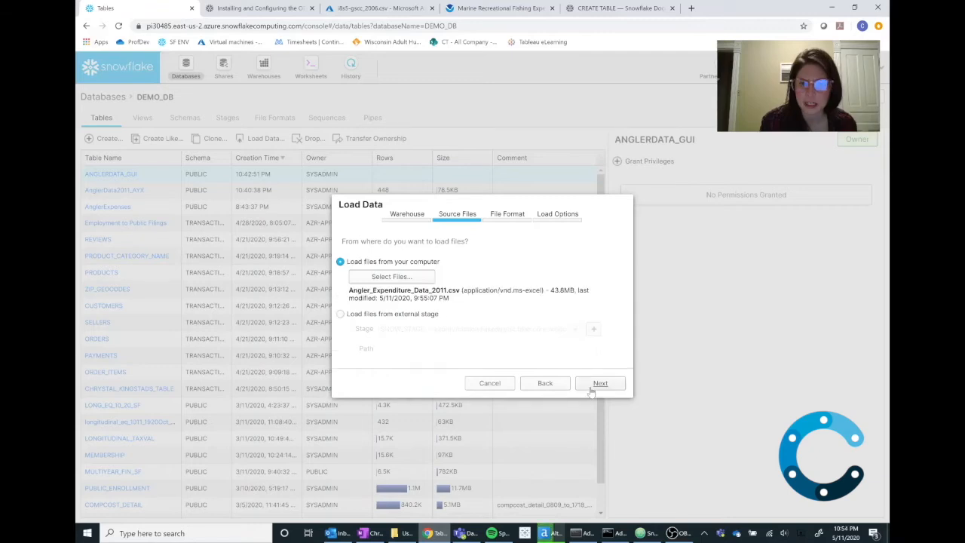
left_click(596, 384)
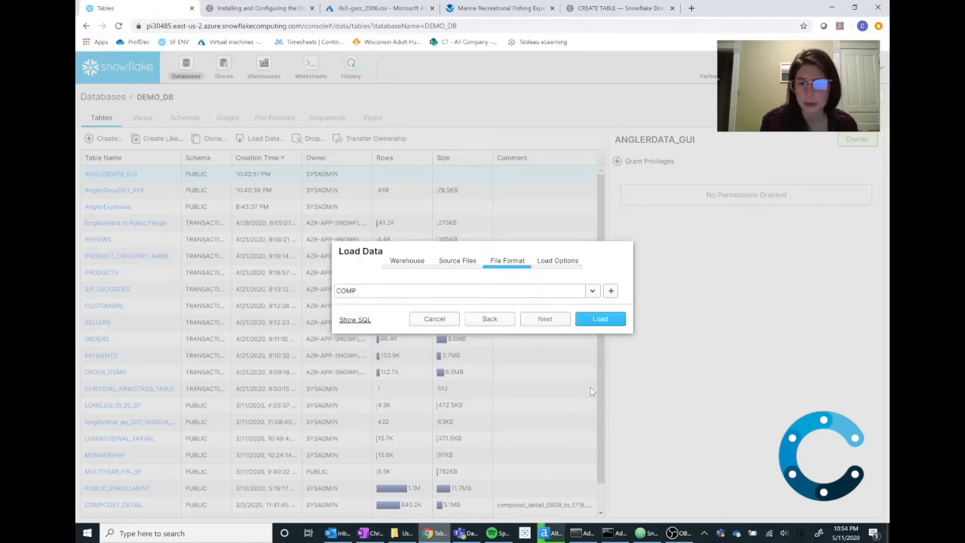
left_click(592, 291)
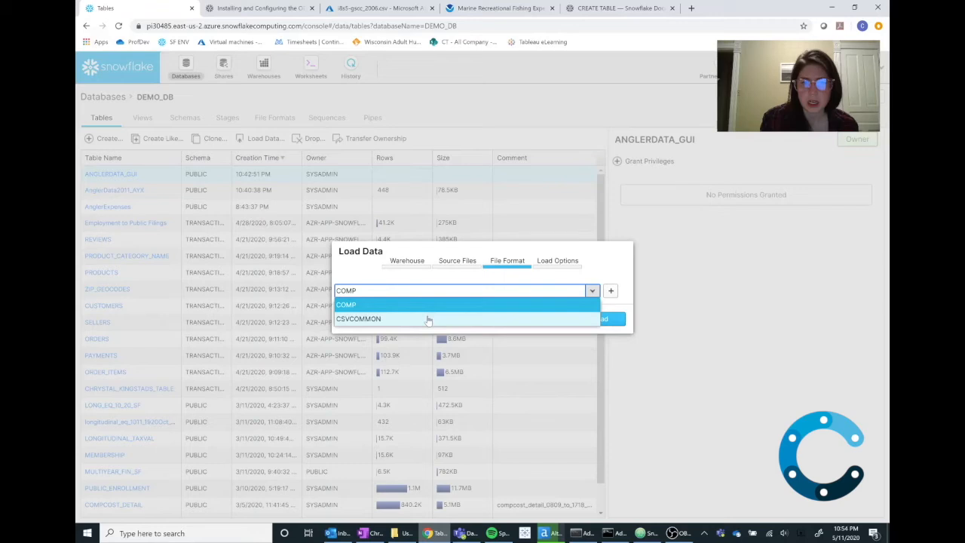
left_click(428, 319)
Set the load to continue with valid data on errors, review its SQL, and load the file into ANGLERDATA_GUI.
left_click(549, 322)
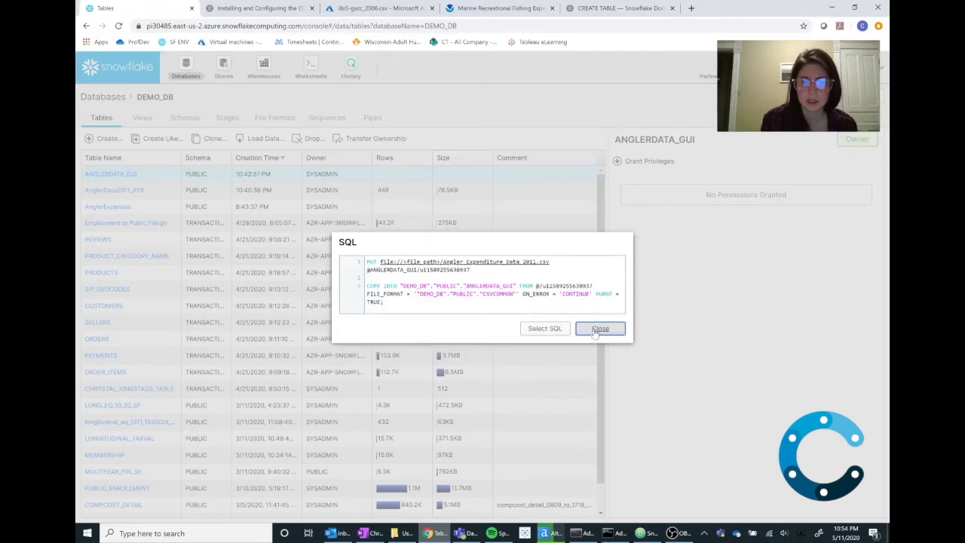
left_click(599, 328)
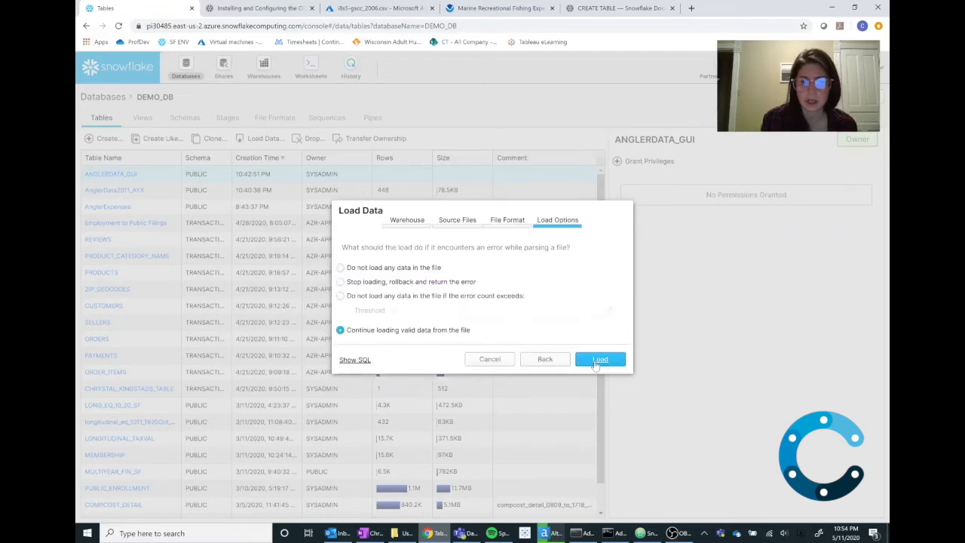
left_click(597, 360)
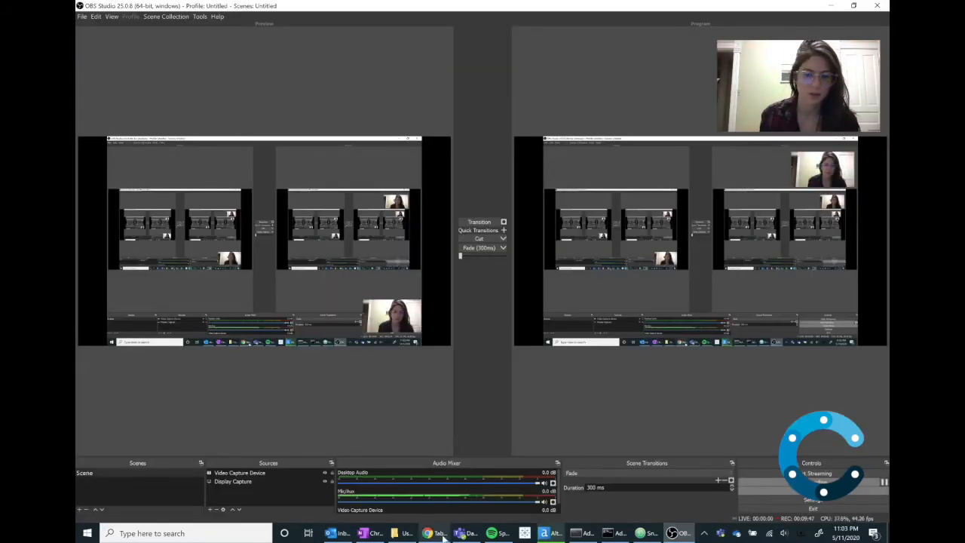
left_click(437, 533)
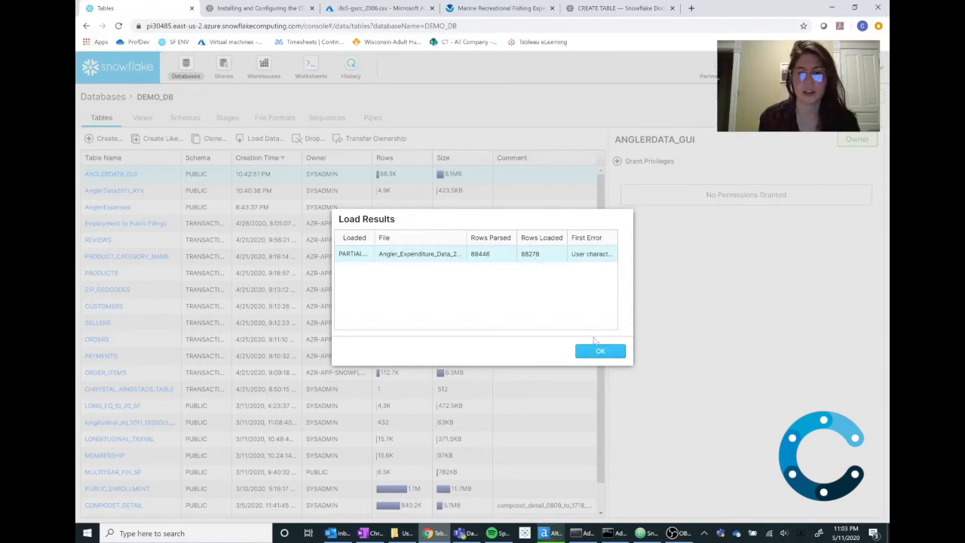
left_click(592, 350)
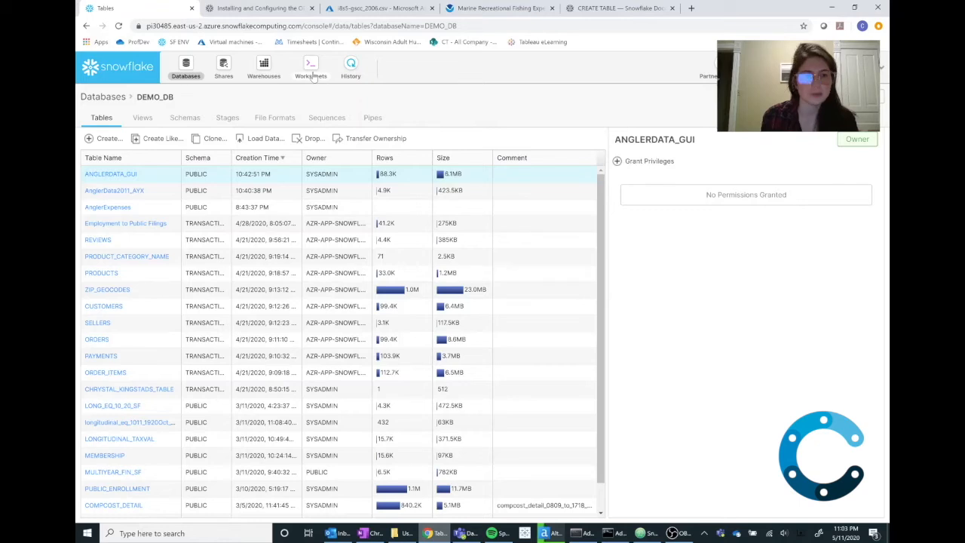
Try out creating a stage named myStage for an existing Microsoft Azure location in the PUBLIC schema, and discard it.
left_click(223, 119)
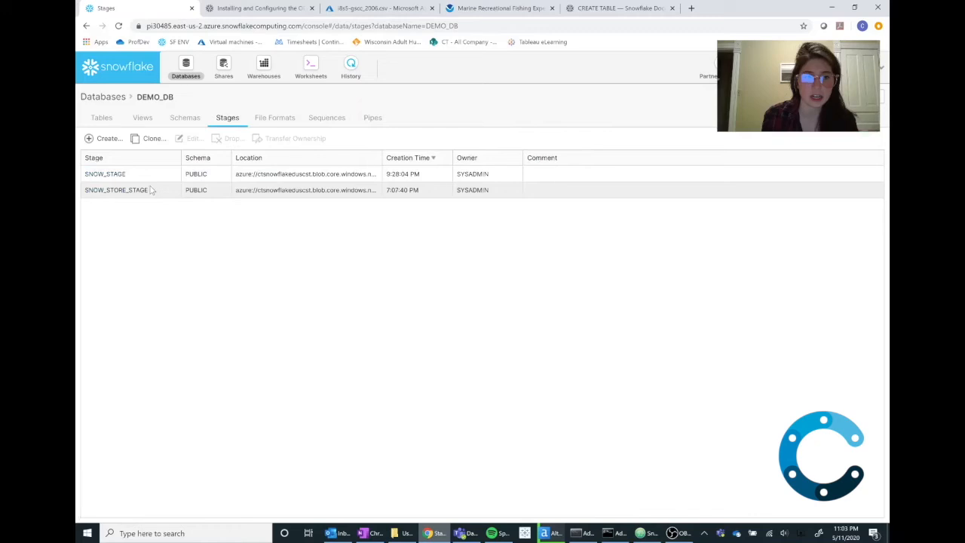
left_click(105, 139)
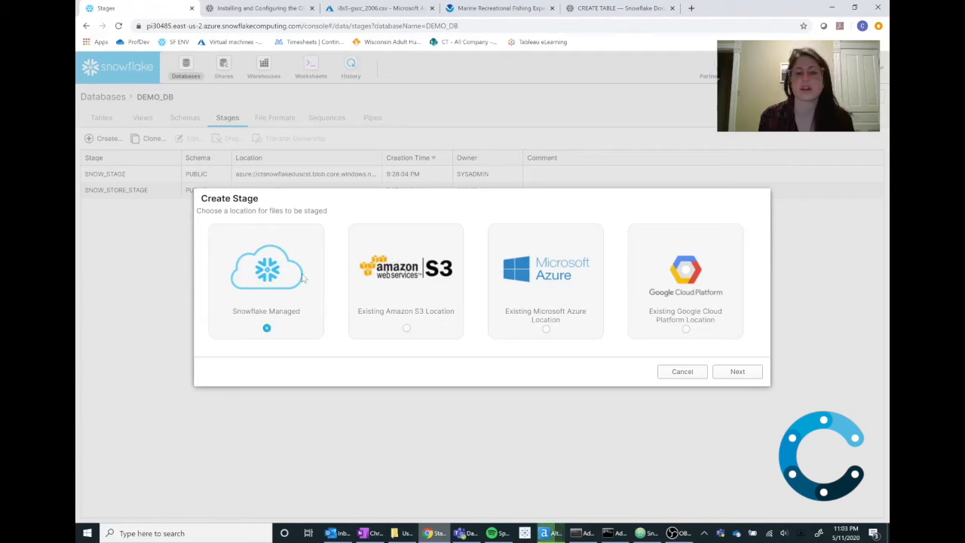
left_click(559, 301)
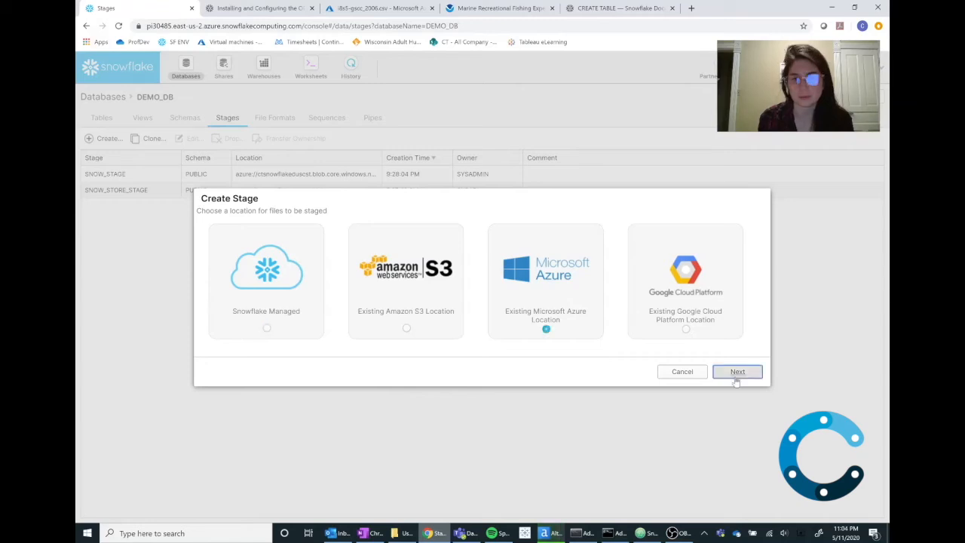
left_click(736, 376)
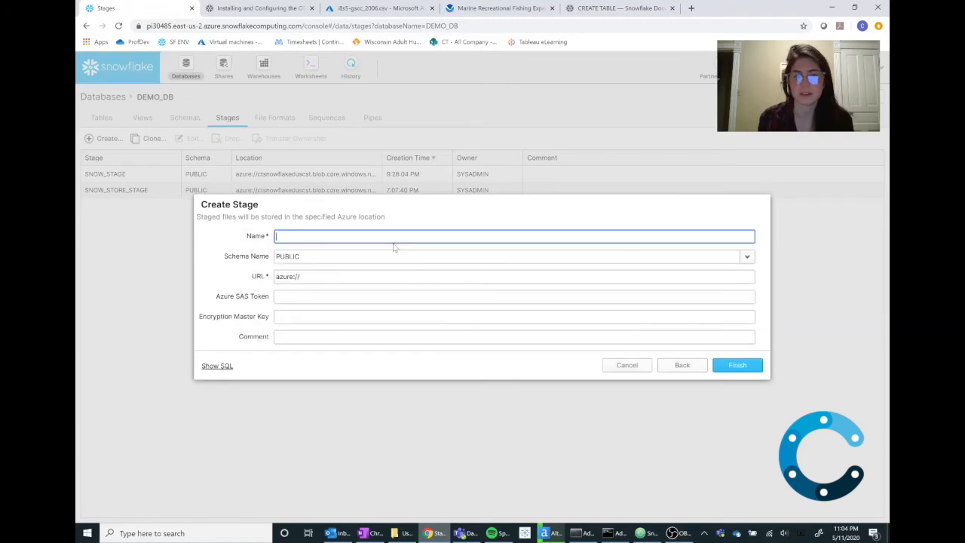
left_click(394, 237)
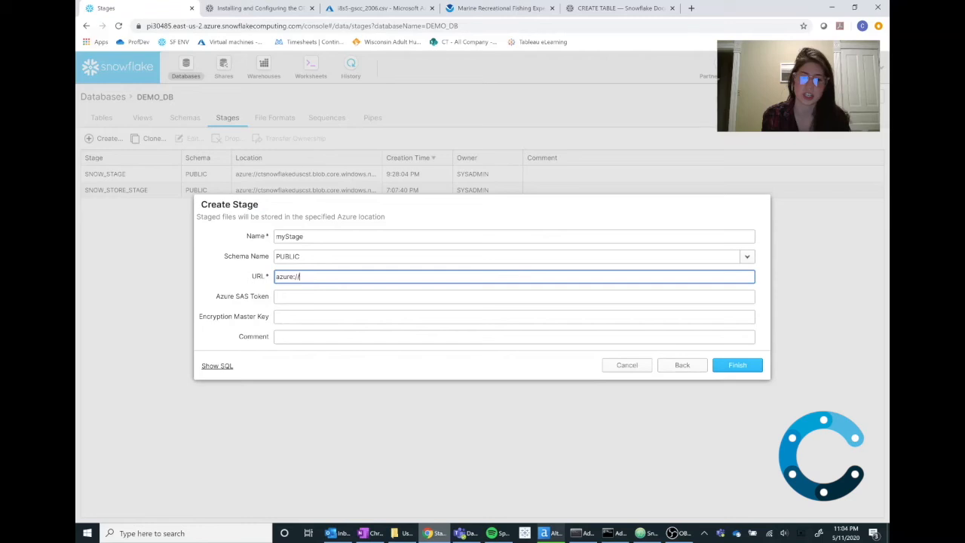
left_click(625, 365)
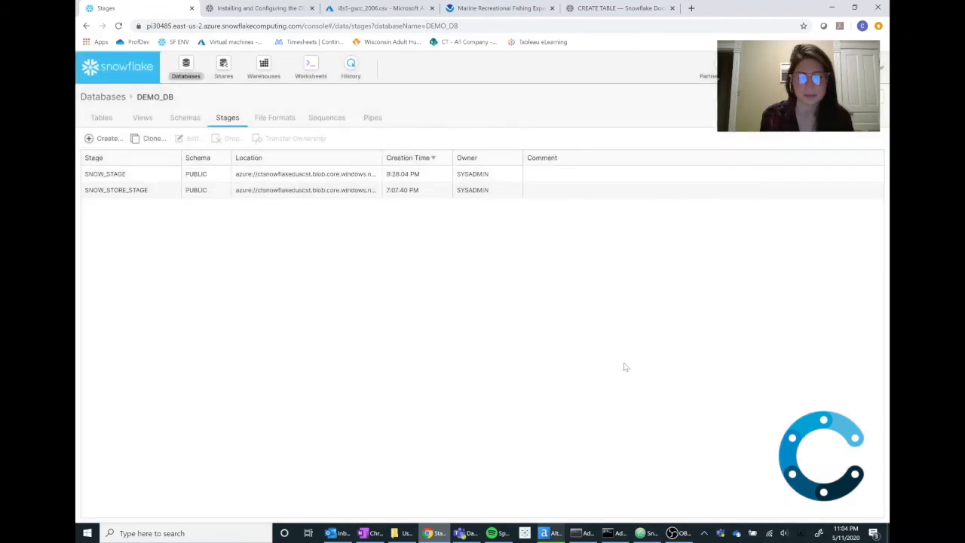
Try to create a pipe named mypipe from SNOW_STAGE with file format CSVCOMMON, and return to the pipe's name settings.
left_click(373, 118)
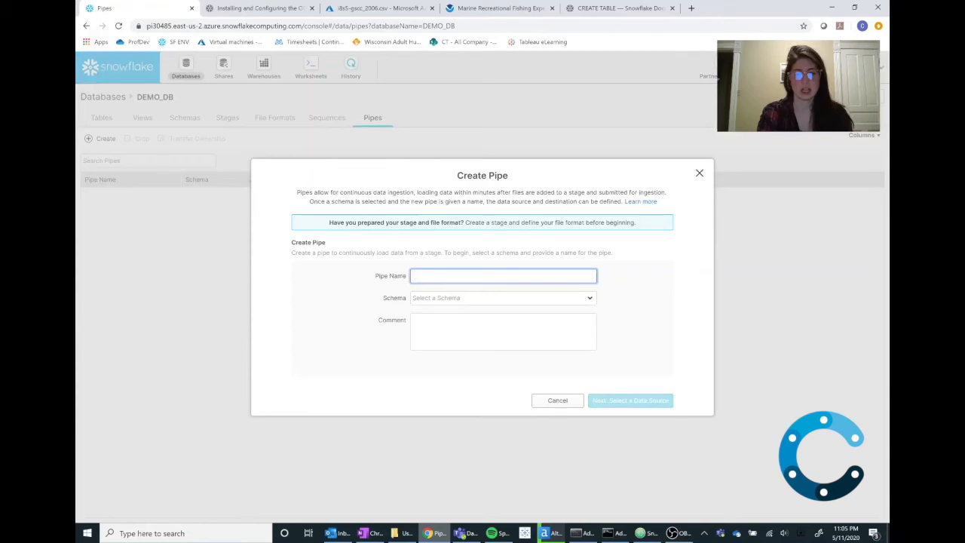
type("mypipe")
left_click(452, 298)
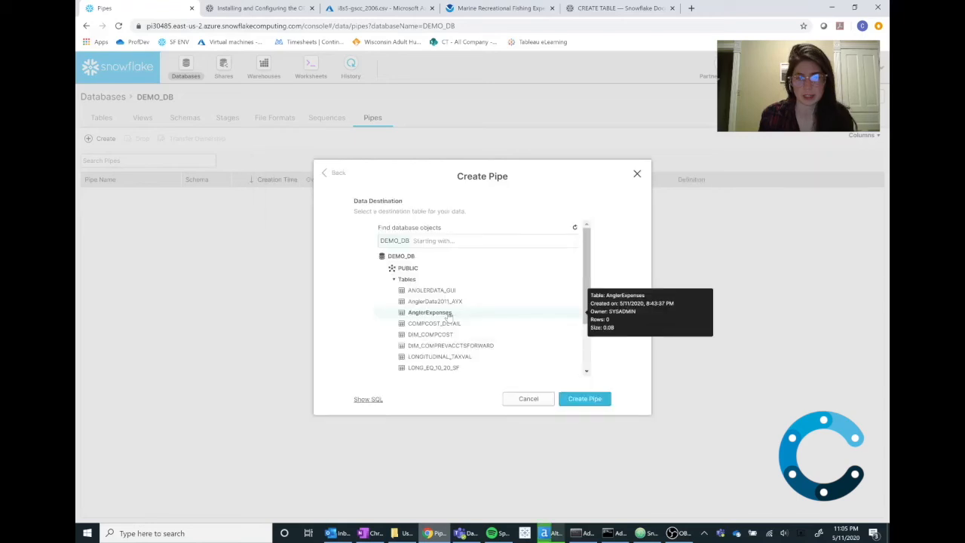
left_click(586, 406)
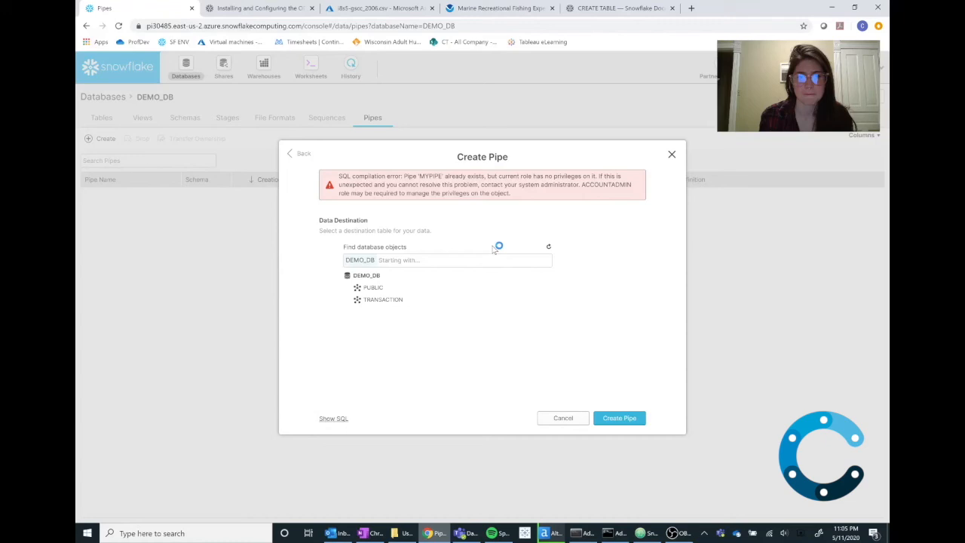
left_click(298, 153)
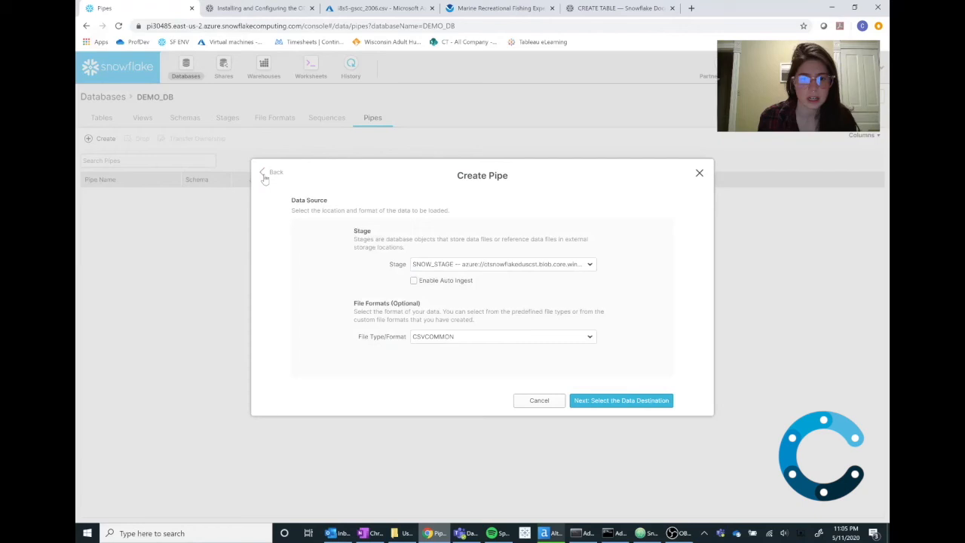
left_click(271, 173)
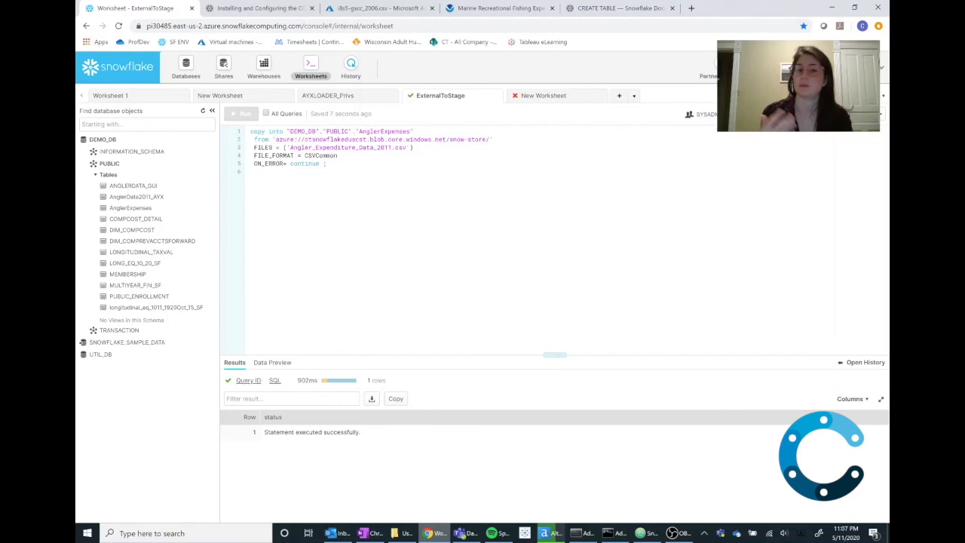
Run the whole ExternalToStage worksheet statement to copy Angler_Expenditure_Data_2011.csv from the Azure snow-store container into AnglerExpenses.
key("ctrl+a")
key("ctrl+Return")
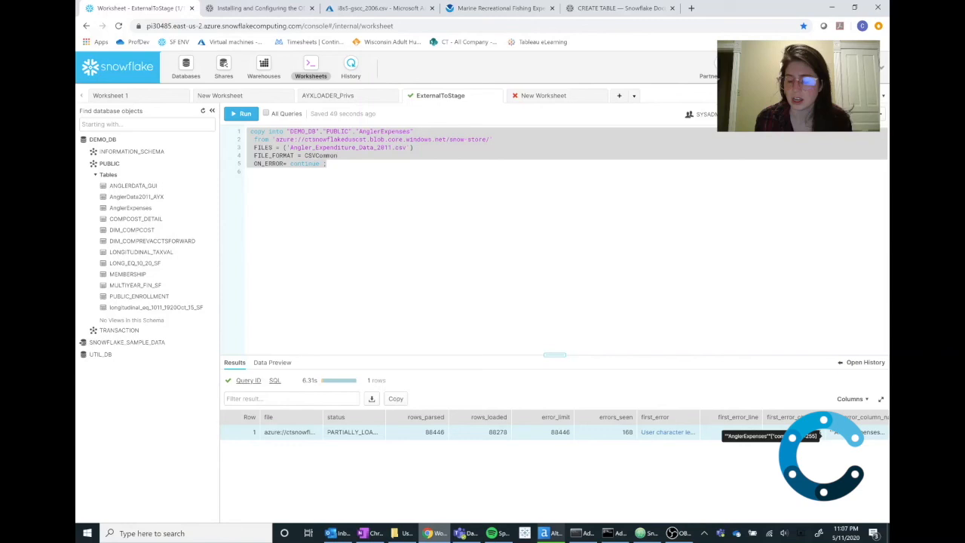
mouse_move(168, 186)
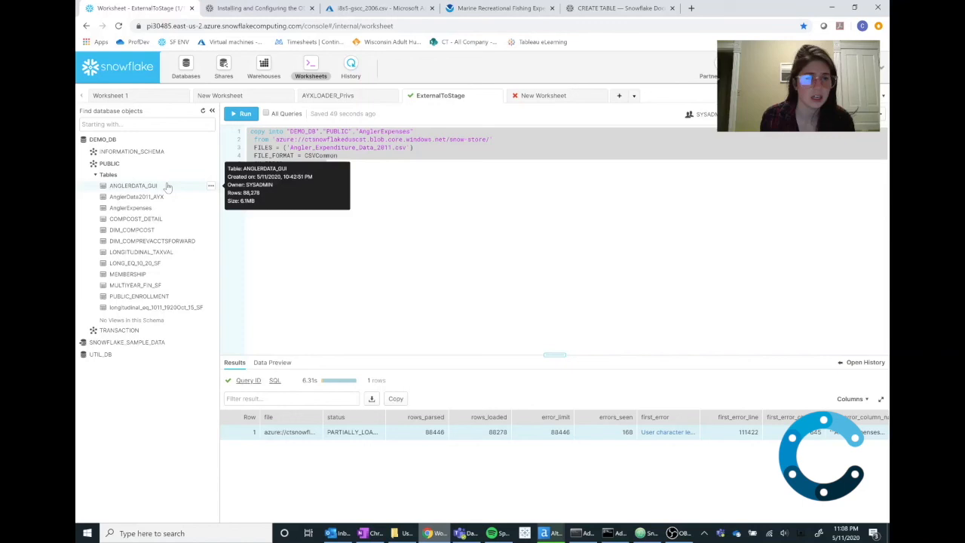